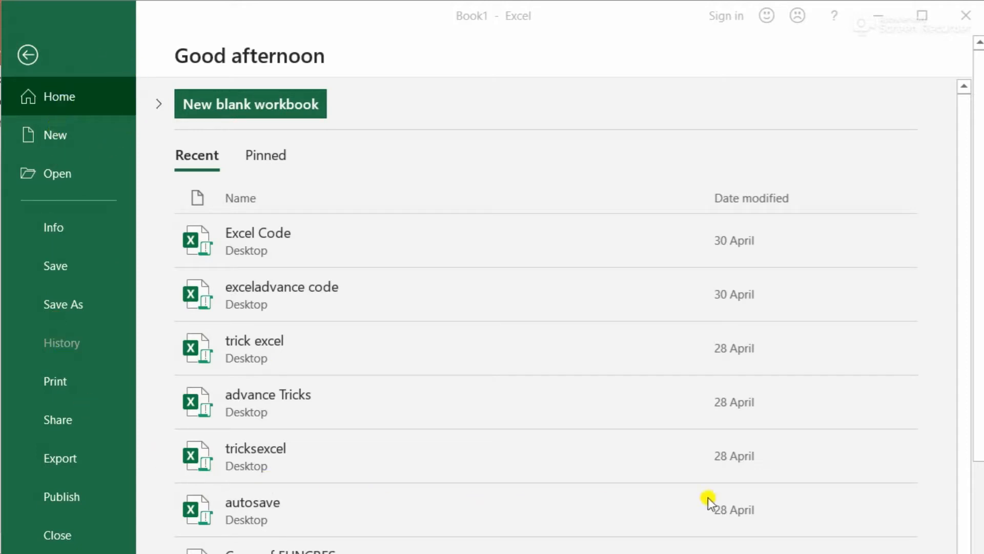
Step: Create a new blank workbook and close it again to return to Book1
{"action": "left_click", "coordinate": [235, 108]}
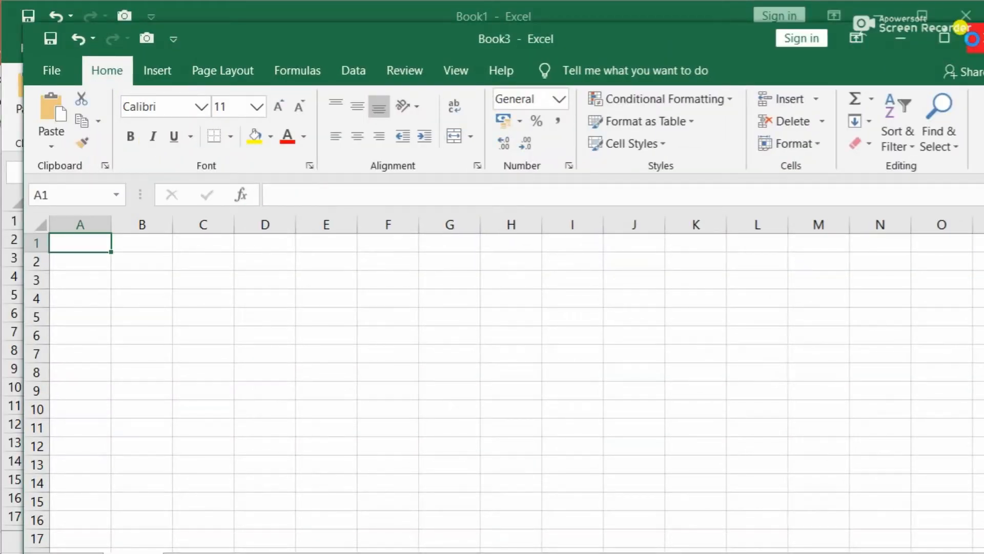
{"action": "left_click", "coordinate": [966, 38]}
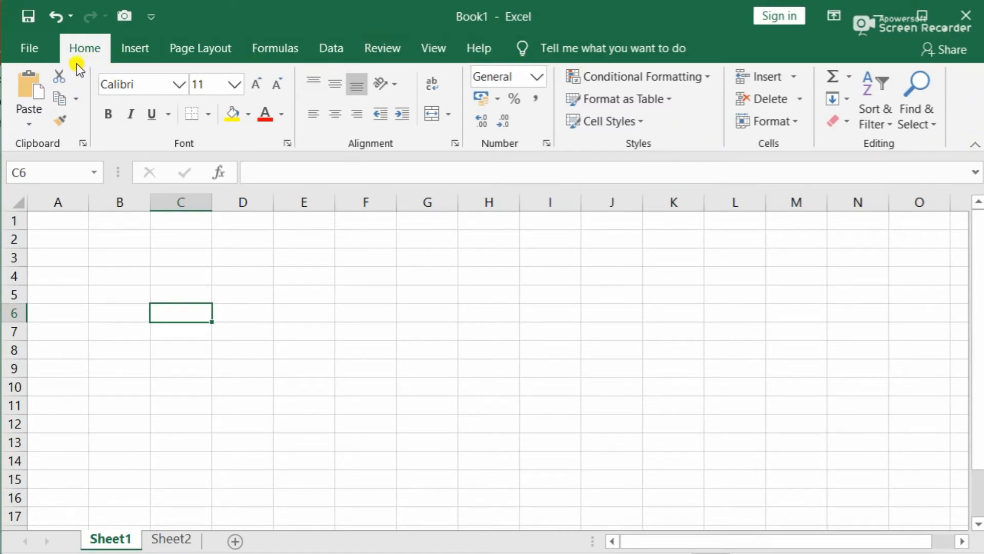
Step: View the Insert commands and the Page Layout commands on the ribbon
{"action": "left_click", "coordinate": [135, 49]}
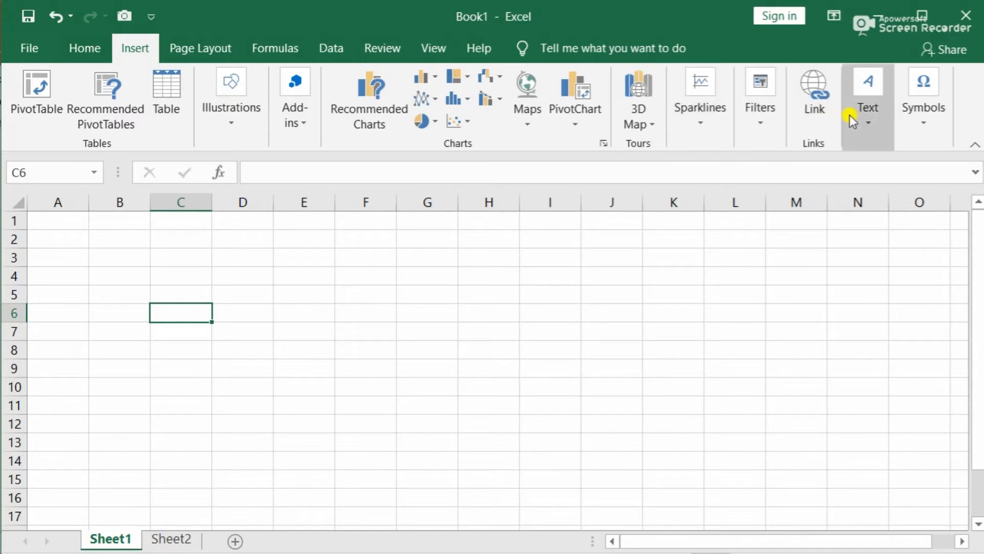
{"action": "left_click", "coordinate": [201, 52]}
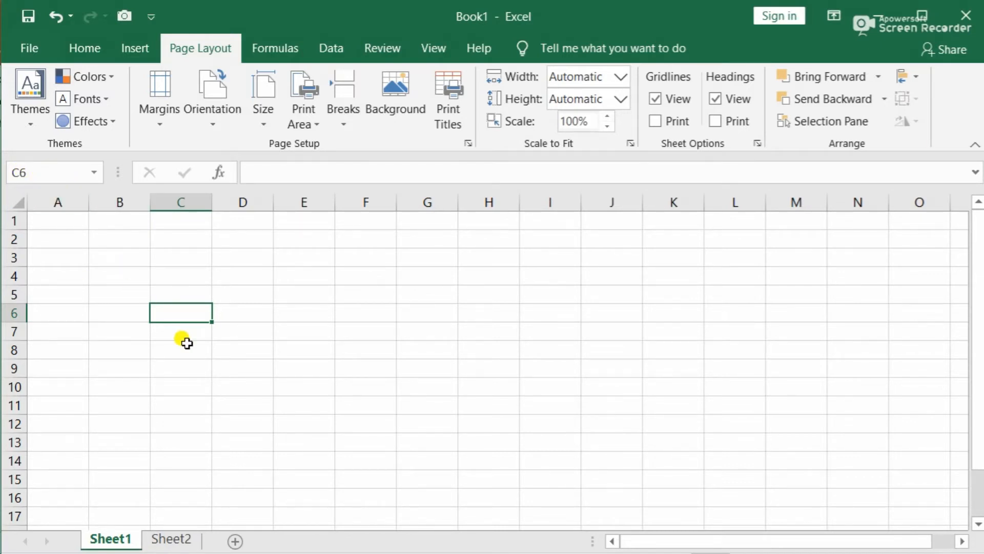
Step: Select individual cells one after another, including E7, G7, H8, G10 and C7, to show their cell addresses
{"action": "left_click", "coordinate": [317, 331]}
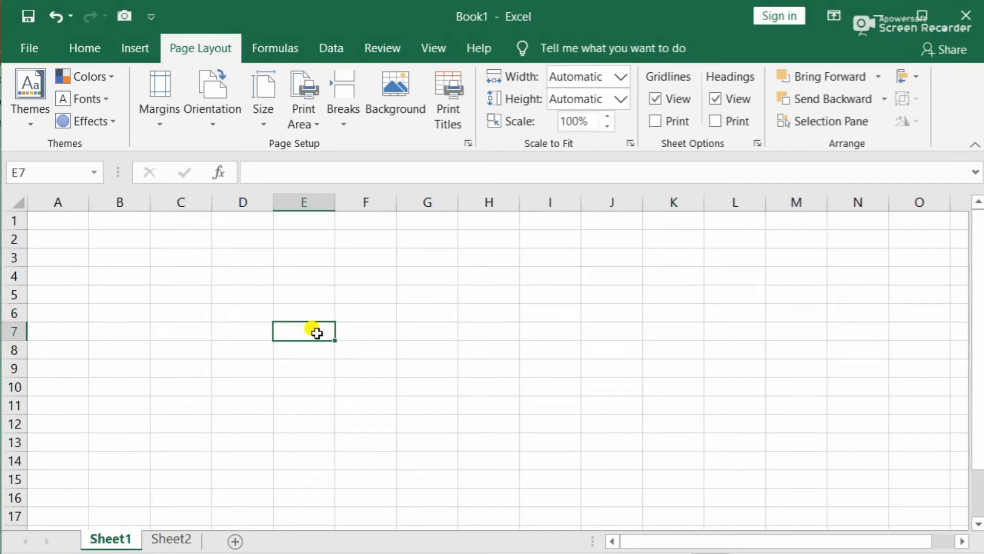
{"action": "left_click", "coordinate": [367, 330]}
{"action": "left_click", "coordinate": [418, 326]}
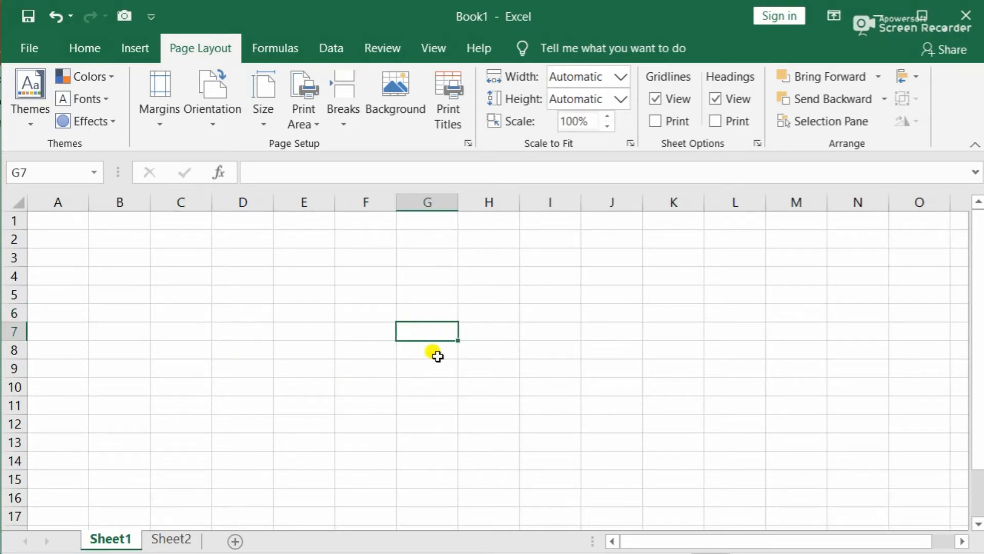
{"action": "left_click", "coordinate": [441, 353]}
{"action": "left_click", "coordinate": [497, 348]}
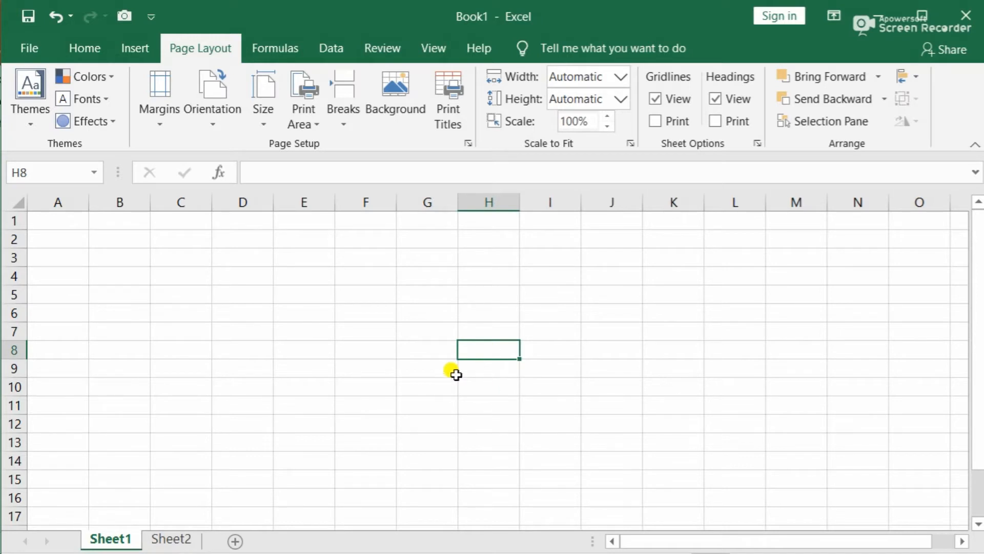
{"action": "left_click", "coordinate": [422, 384]}
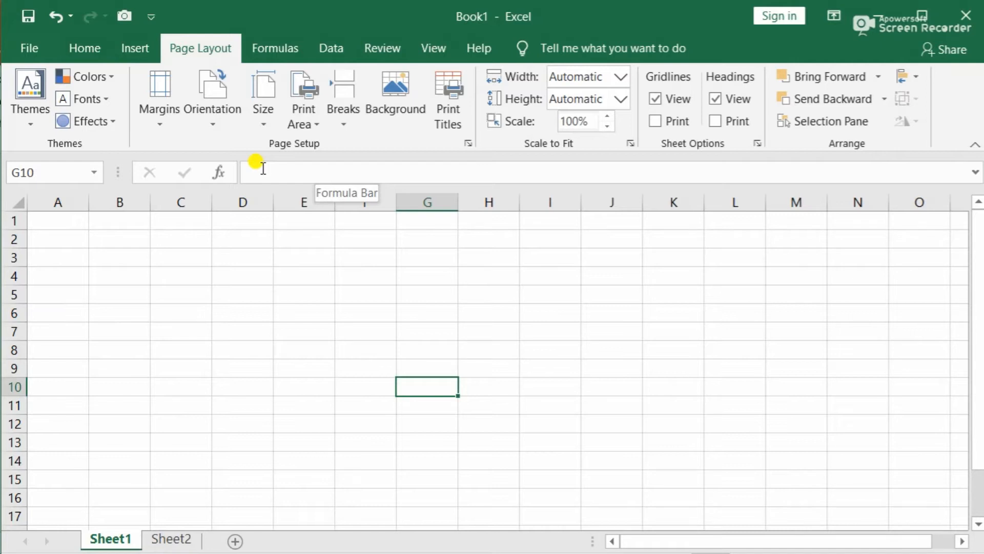
{"action": "left_click", "coordinate": [200, 331]}
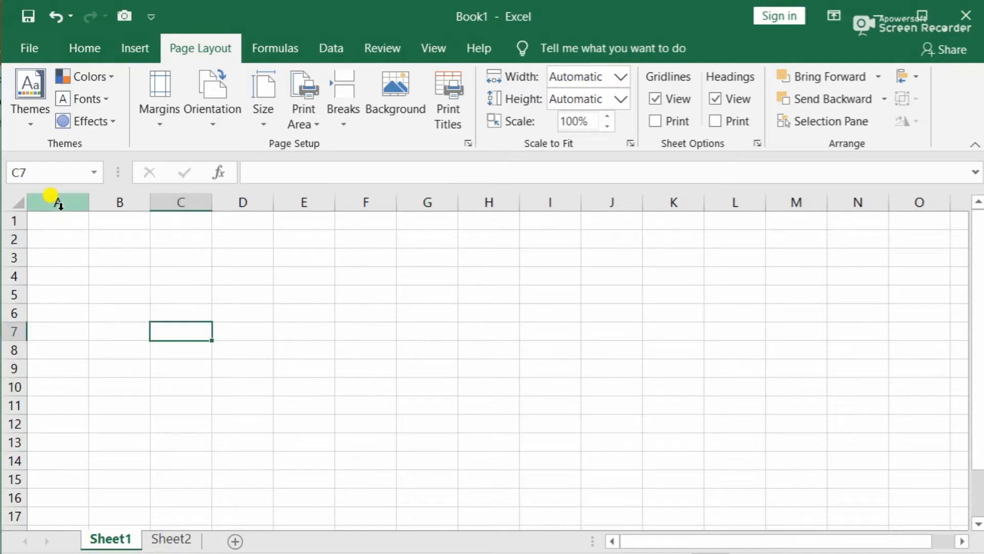
Step: Select the entire columns A, B and C one at a time
{"action": "left_click", "coordinate": [55, 201]}
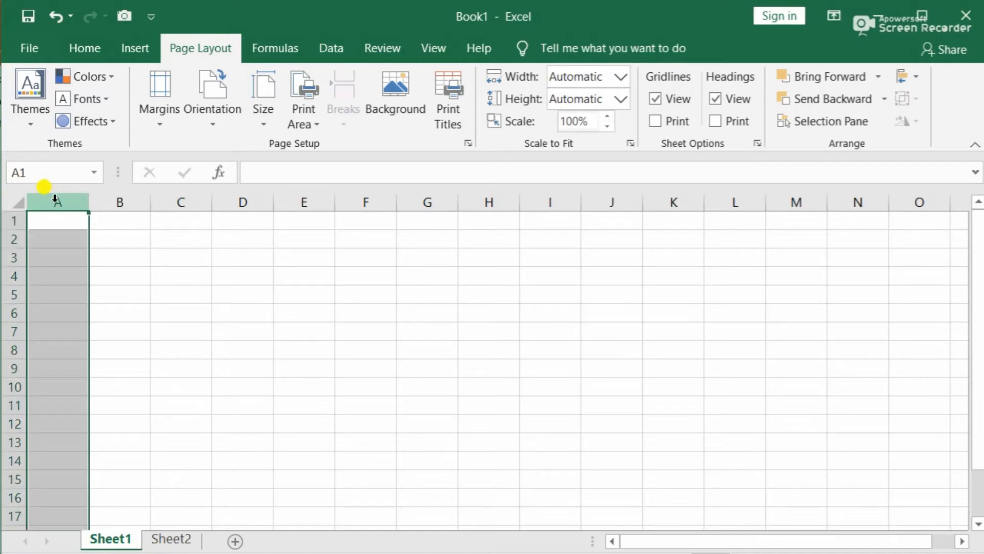
{"action": "left_click", "coordinate": [120, 201]}
{"action": "left_click", "coordinate": [182, 201]}
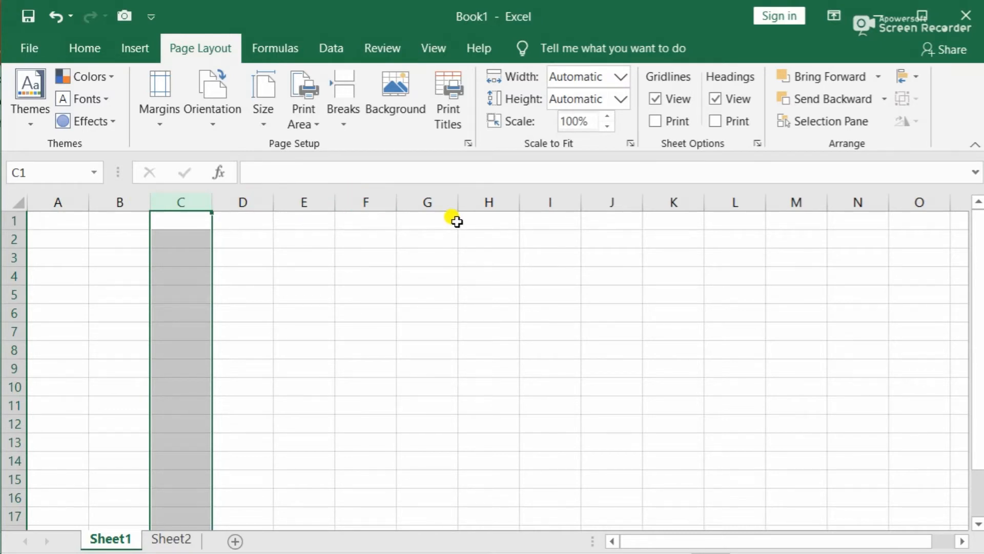
Step: Select entire rows one at a time, from row 1 down to row 5
{"action": "left_click", "coordinate": [10, 220]}
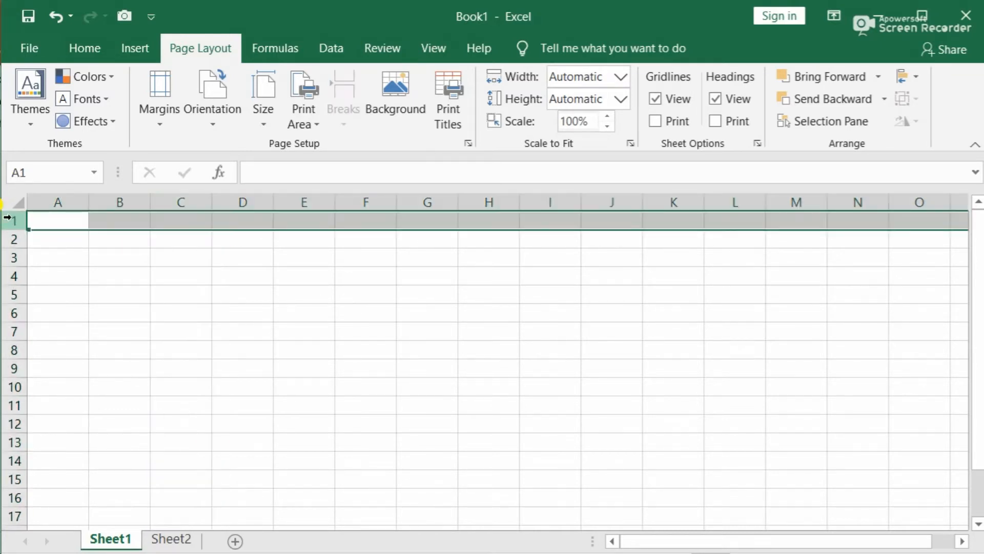
{"action": "left_click", "coordinate": [8, 239]}
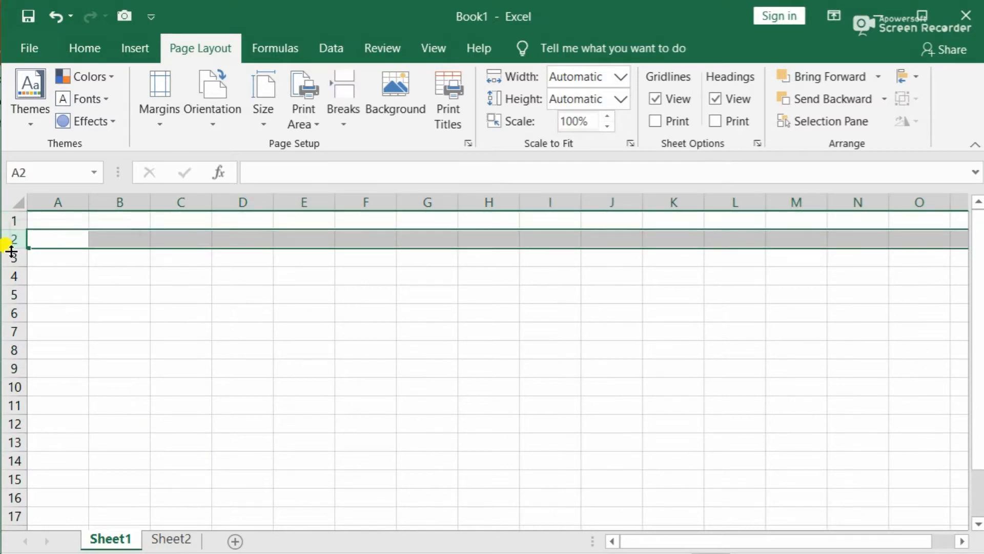
{"action": "left_click", "coordinate": [9, 259]}
{"action": "left_click_drag", "start_coordinate": [14, 284], "coordinate": [14, 283]}
{"action": "left_click", "coordinate": [10, 294]}
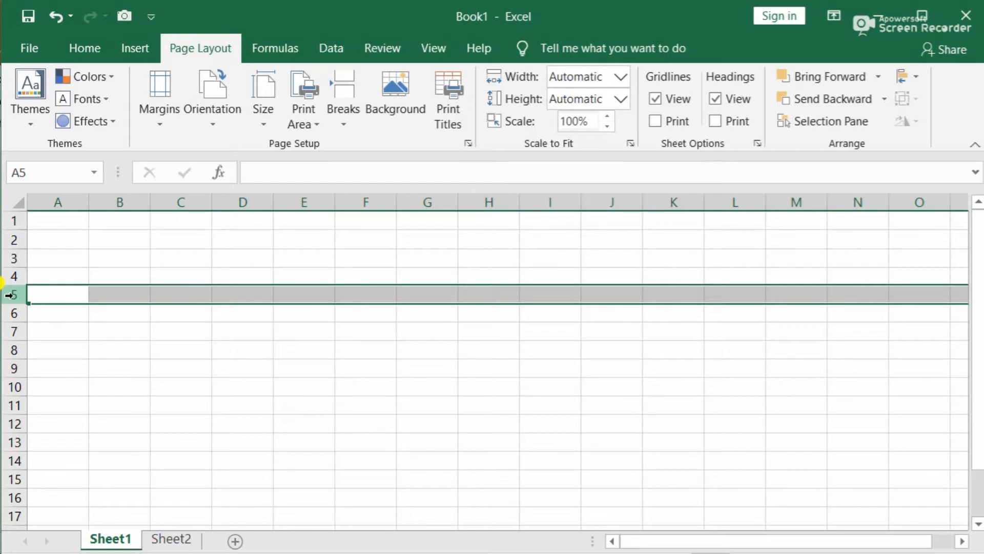
{"action": "key", "text": "alt+Tab"}
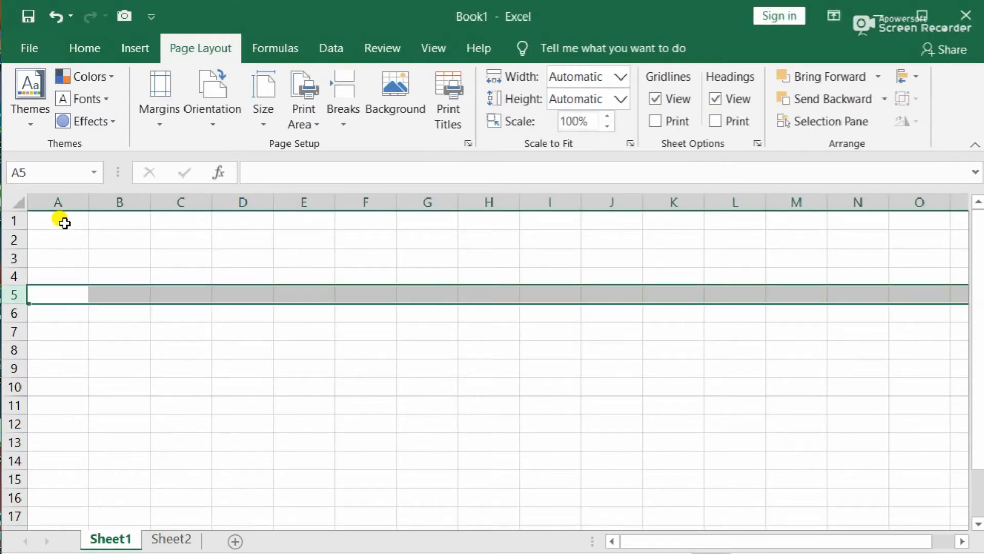
Step: From cell A1, jump to the sheet's last column and back, and to its last row and back
{"action": "left_click", "coordinate": [64, 220]}
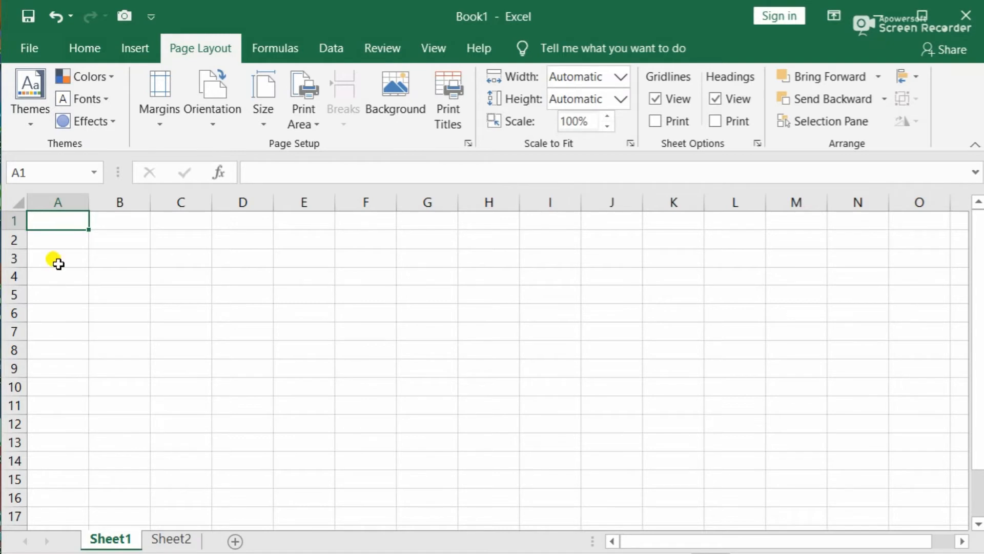
{"action": "left_click", "coordinate": [55, 258]}
{"action": "left_click", "coordinate": [57, 219]}
{"action": "key", "text": "ctrl+Right"}
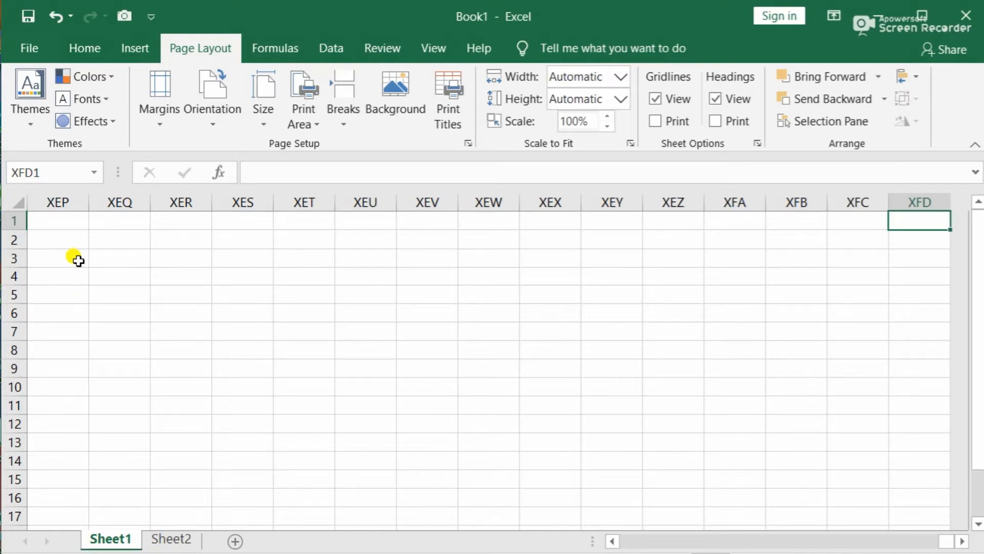
{"action": "left_click", "coordinate": [846, 280]}
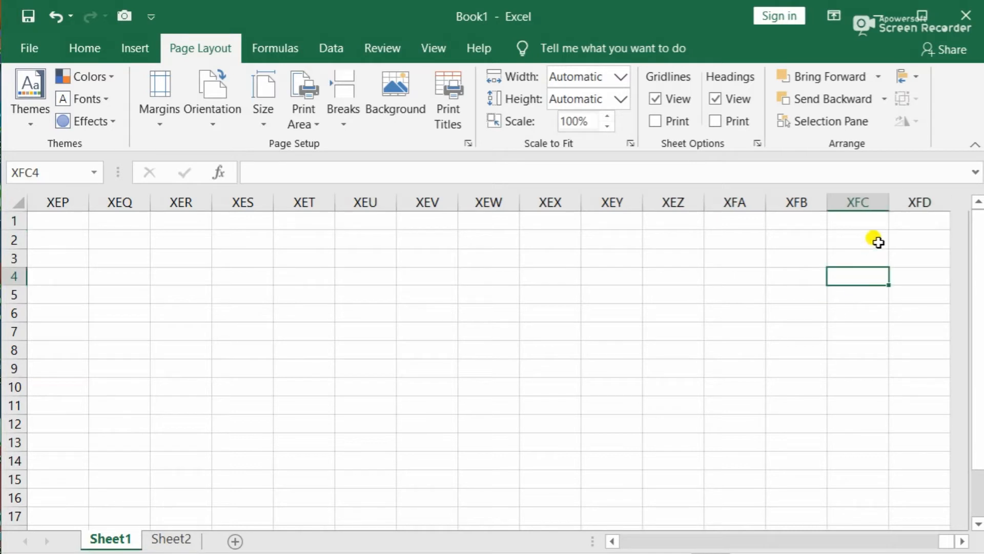
{"action": "left_click", "coordinate": [901, 224]}
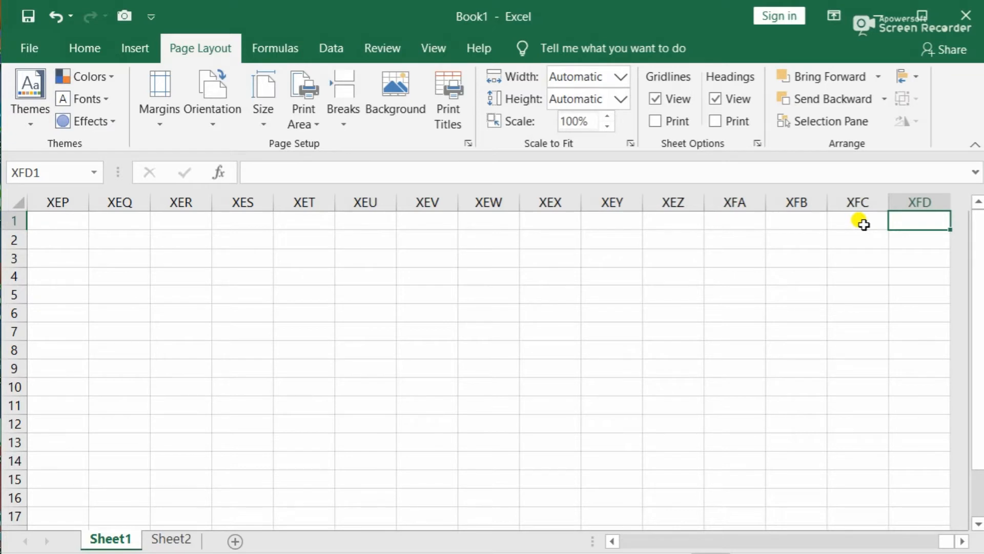
{"action": "key", "text": "ctrl+Left"}
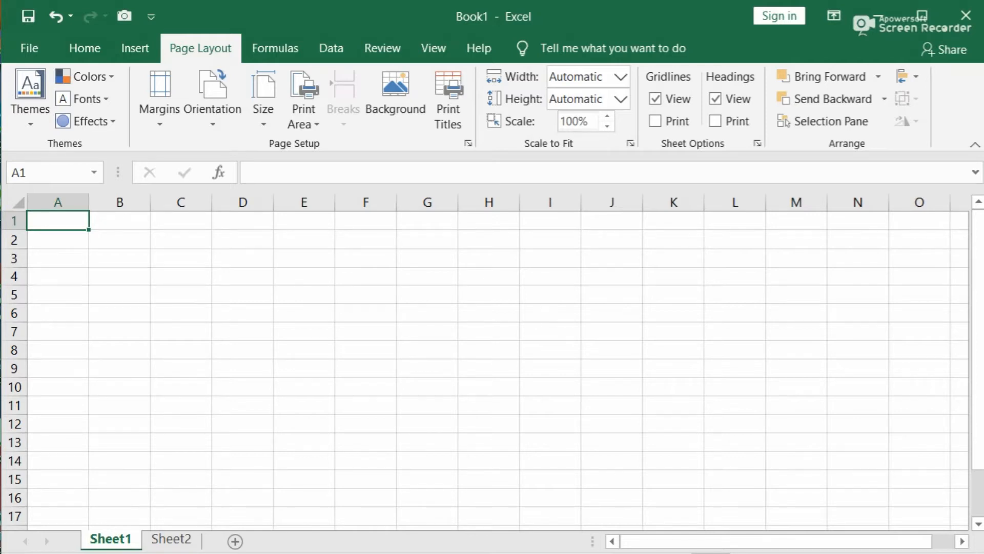
{"action": "key", "text": "ctrl+Down"}
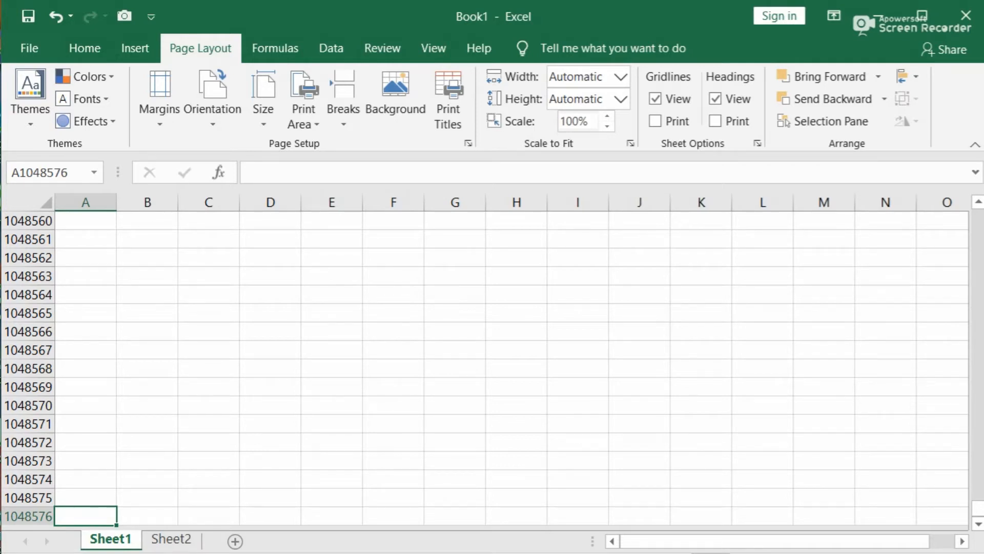
{"action": "key", "text": "ctrl+Up"}
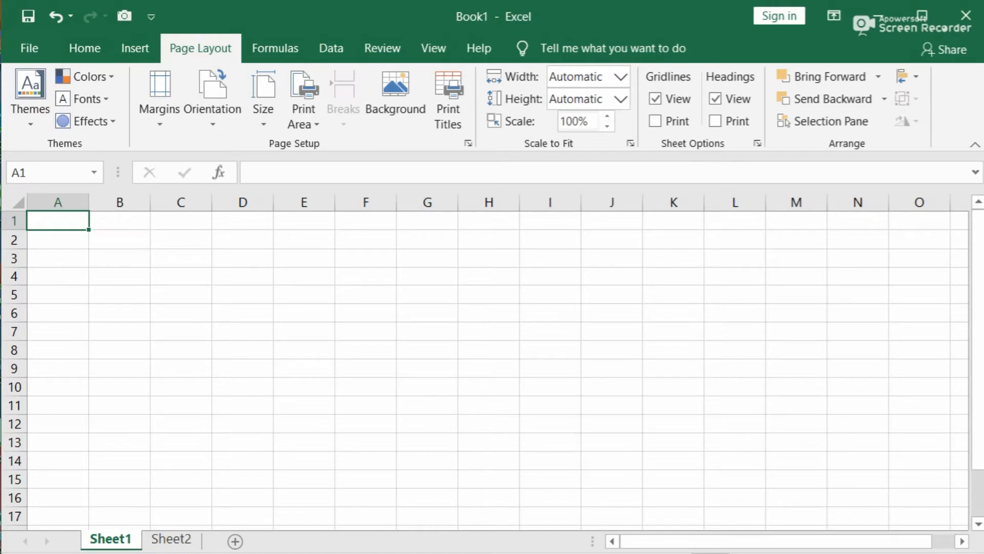
Step: Highlight the large block of visible cells starting at A1, and clear the highlight by selecting H8
{"action": "left_click", "coordinate": [118, 289]}
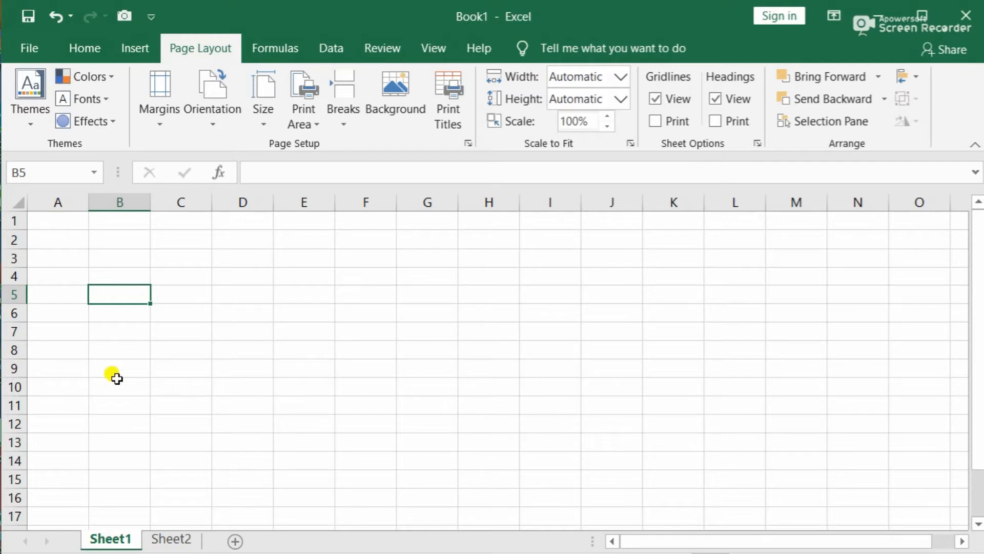
{"action": "left_click", "coordinate": [169, 270]}
{"action": "left_click", "coordinate": [62, 224]}
{"action": "left_click_drag", "start_coordinate": [62, 223], "coordinate": [912, 508]}
{"action": "left_click", "coordinate": [515, 349]}
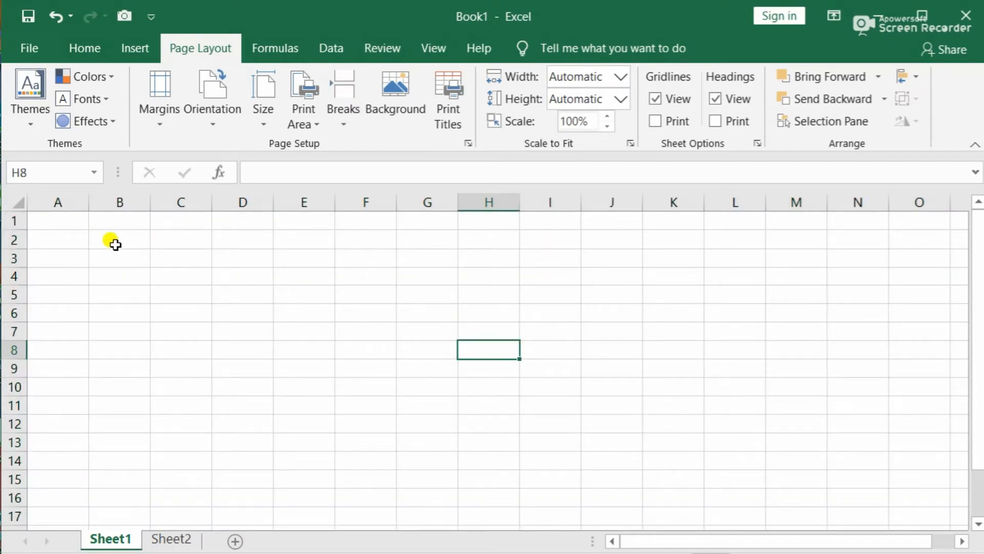
{"action": "left_click", "coordinate": [124, 277]}
{"action": "left_click", "coordinate": [96, 236]}
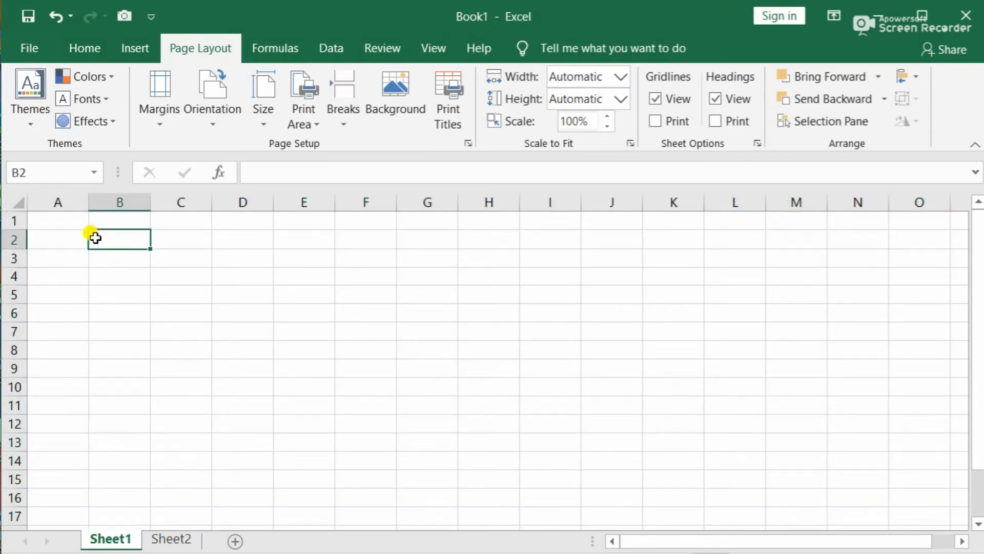
{"action": "left_click", "coordinate": [72, 226]}
{"action": "left_click", "coordinate": [67, 241]}
{"action": "left_click", "coordinate": [143, 250]}
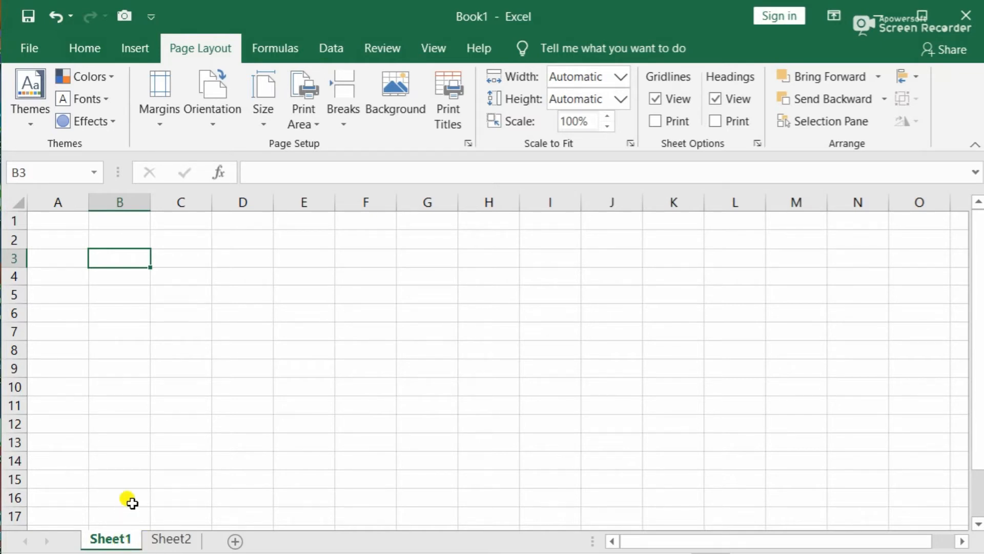
Step: Open Sheet2 and add a new worksheet after it
{"action": "left_click", "coordinate": [171, 539]}
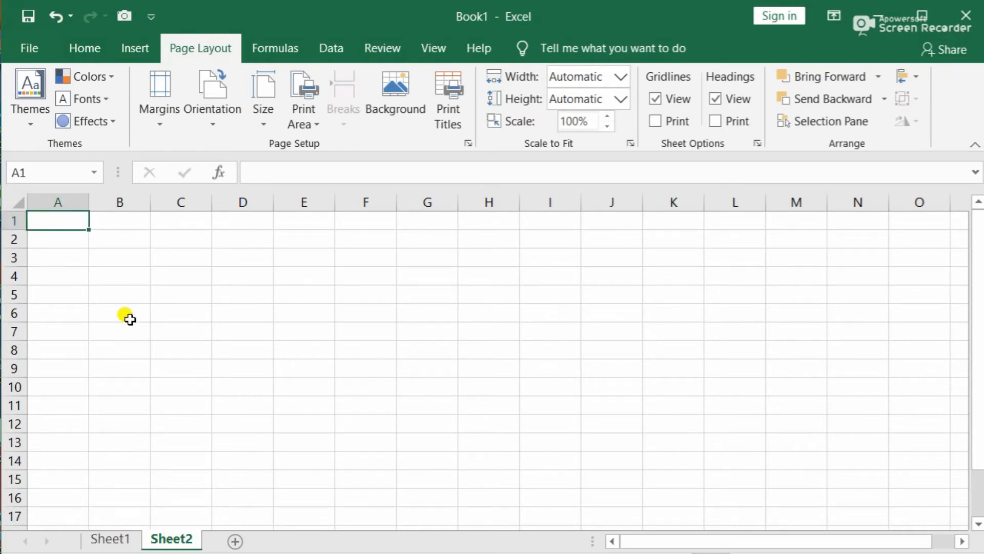
{"action": "left_click", "coordinate": [237, 541]}
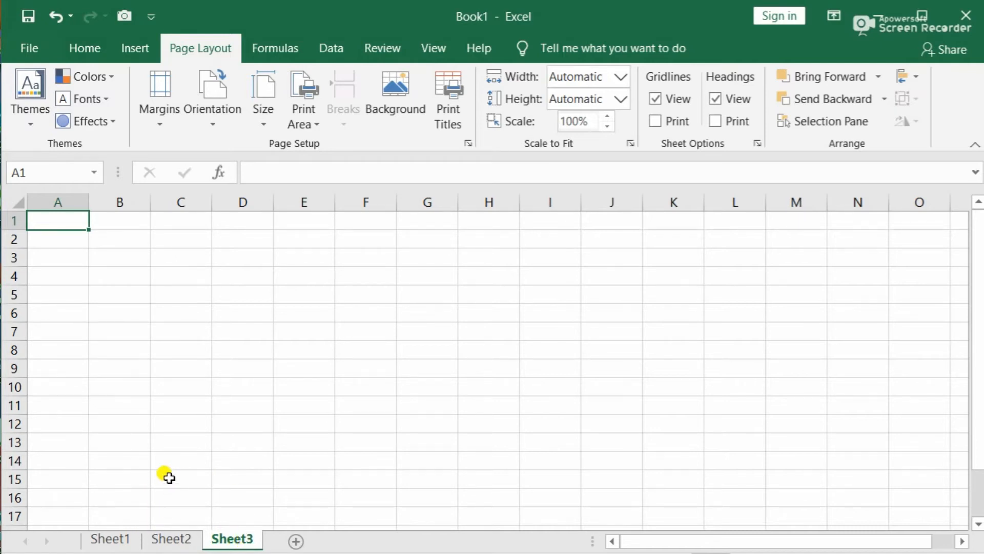
Step: View Sheet1, Sheet2 and Sheet3 in turn
{"action": "left_click", "coordinate": [126, 537]}
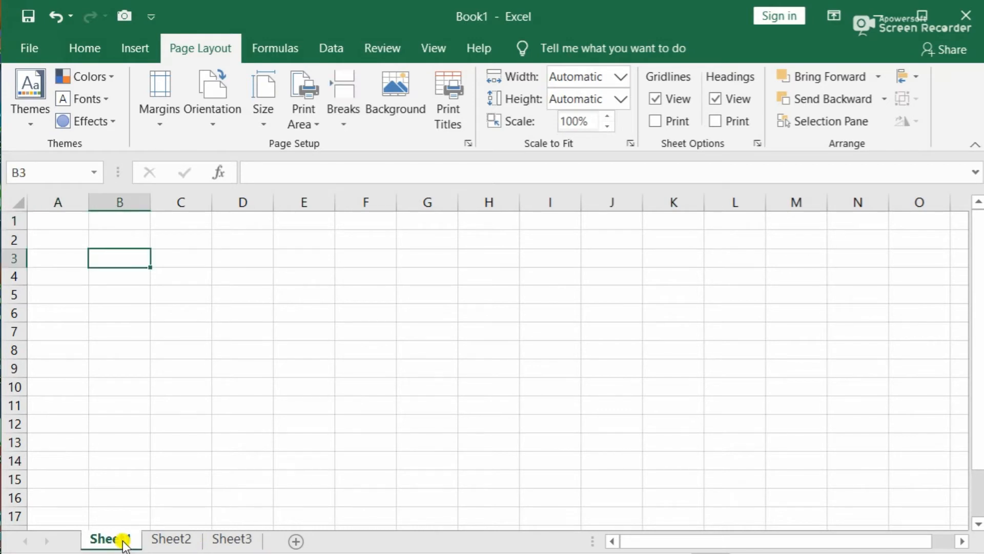
{"action": "left_click", "coordinate": [175, 542]}
{"action": "left_click", "coordinate": [223, 538]}
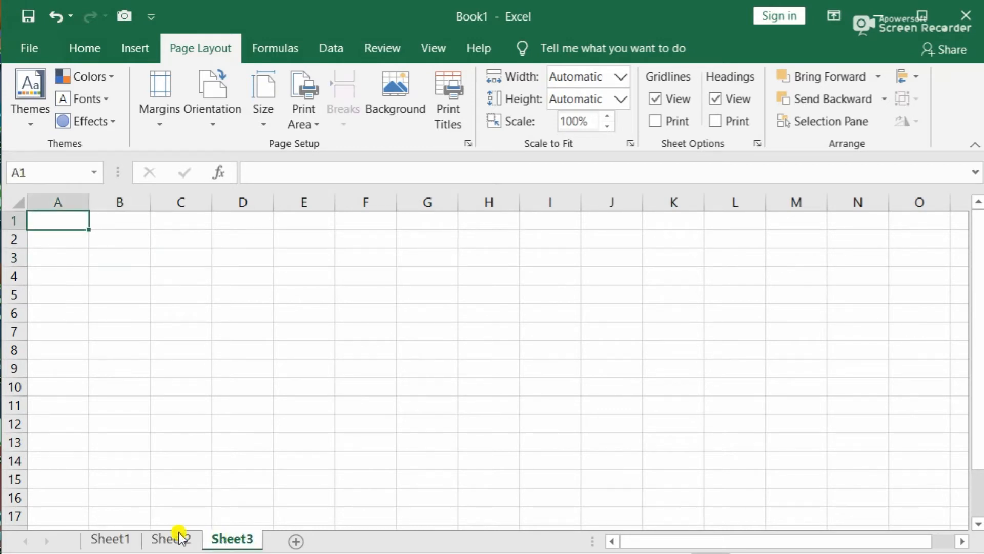
Step: Return to Sheet1 and enter 101 in cell A1
{"action": "left_click", "coordinate": [125, 538]}
{"action": "left_click", "coordinate": [68, 223]}
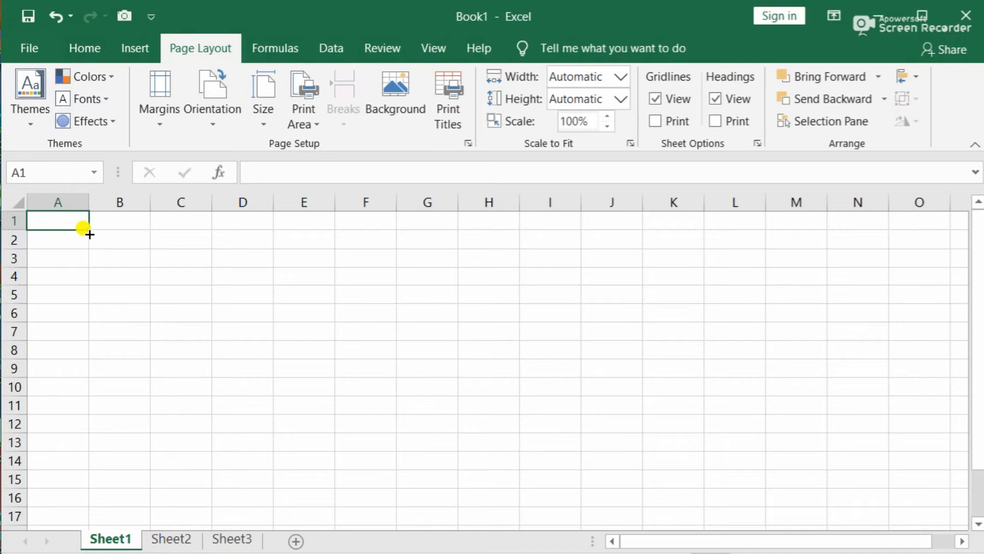
{"action": "left_click", "coordinate": [66, 288]}
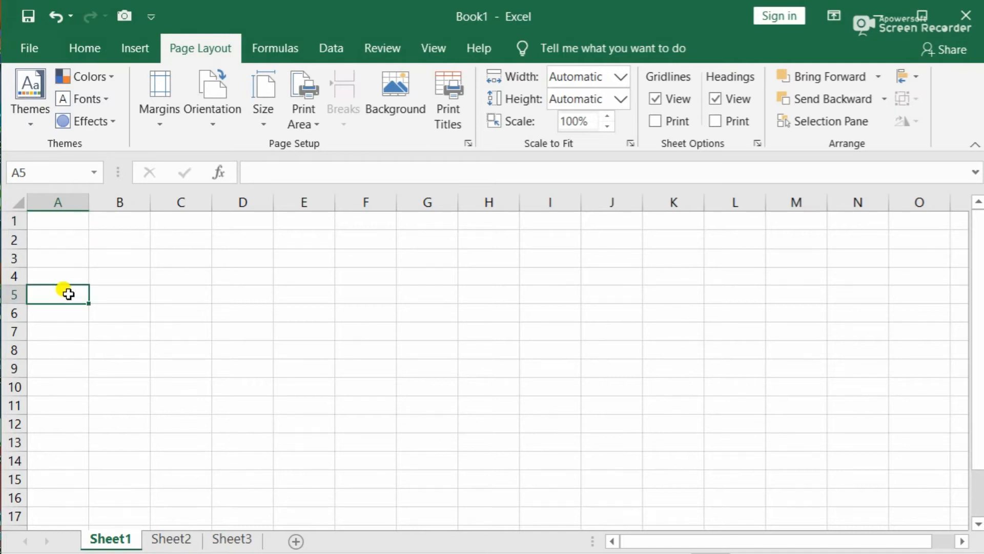
{"action": "left_click", "coordinate": [53, 219]}
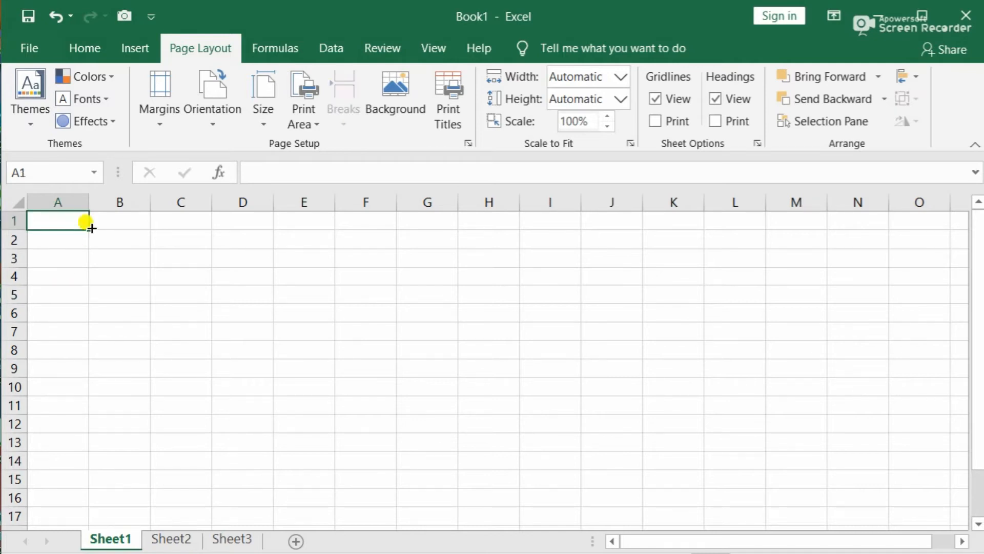
{"action": "left_click", "coordinate": [49, 260]}
{"action": "left_click", "coordinate": [54, 220]}
{"action": "key", "text": "F2"}
{"action": "type", "text": "1"}
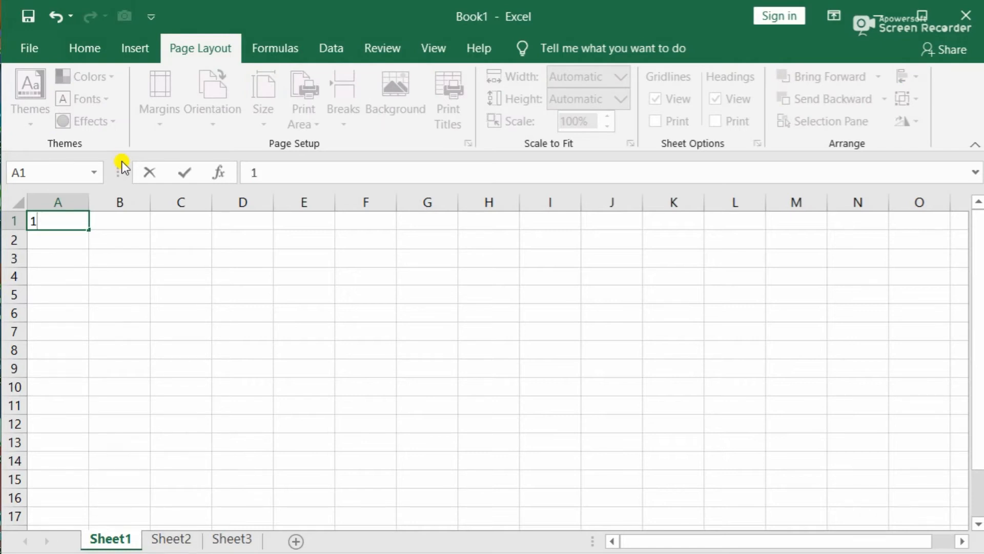
{"action": "type", "text": "01"}
{"action": "key", "text": "Return"}
Step: Enter 102 in cell A2, directly below the 101
{"action": "type", "text": "10"}
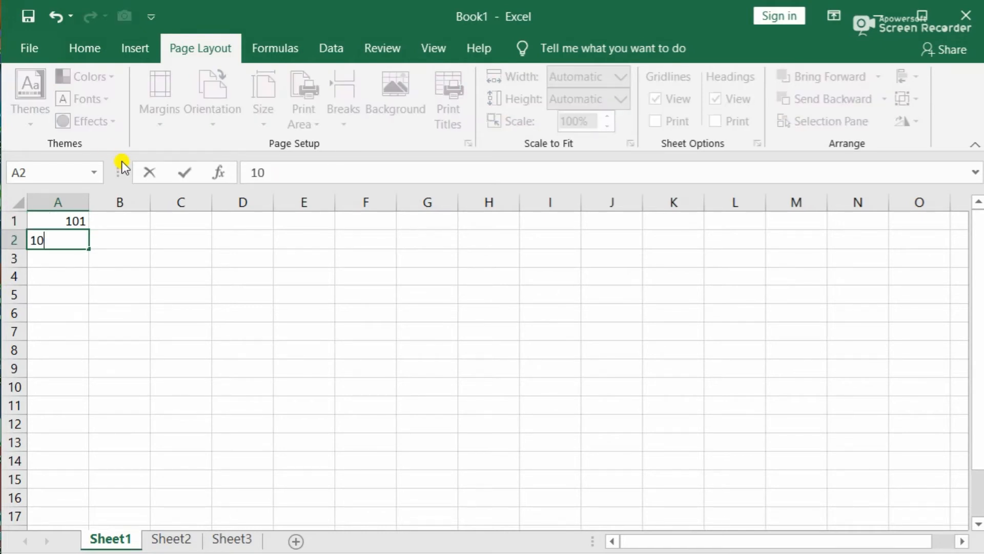
{"action": "type", "text": "2"}
{"action": "key", "text": "Return"}
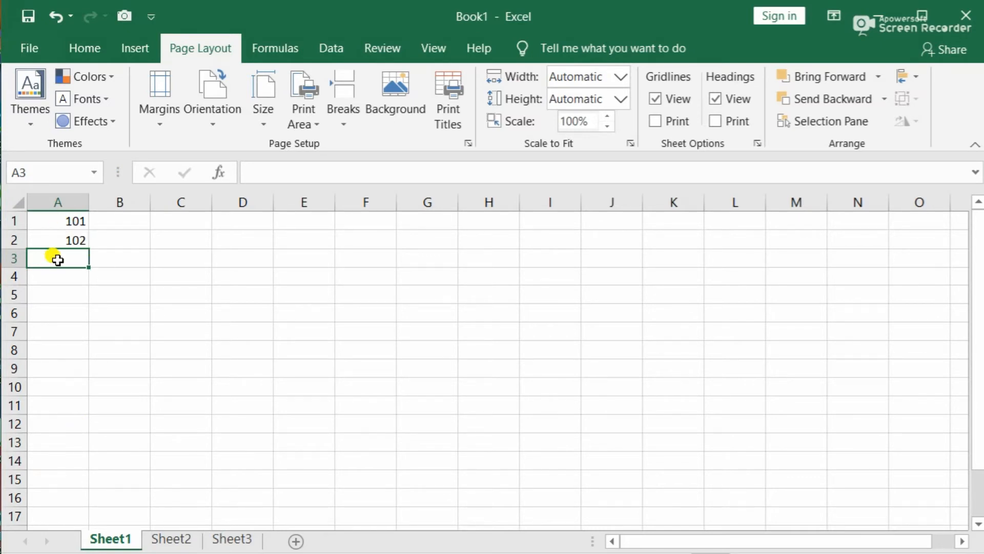
{"action": "left_click", "coordinate": [93, 375]}
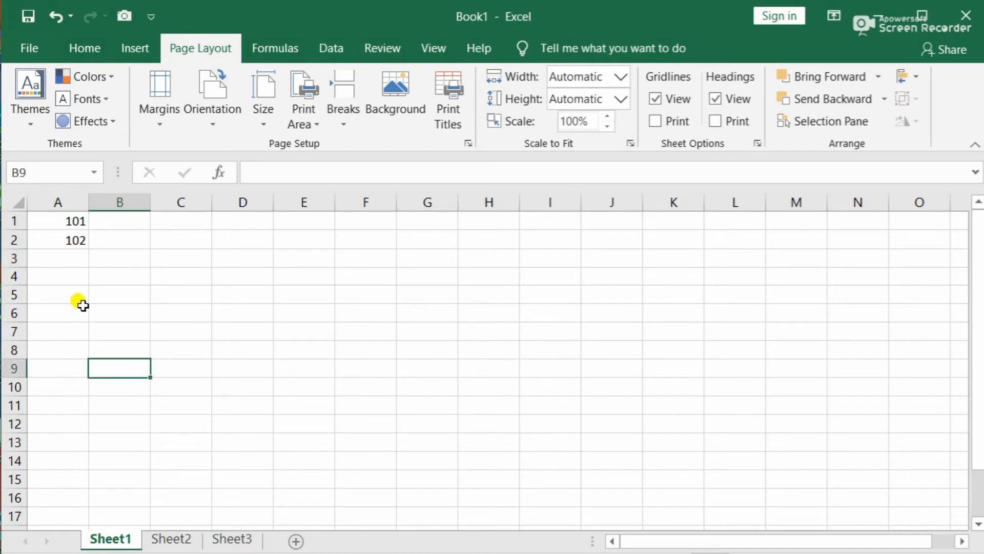
{"action": "left_click", "coordinate": [53, 221]}
{"action": "left_click", "coordinate": [65, 272]}
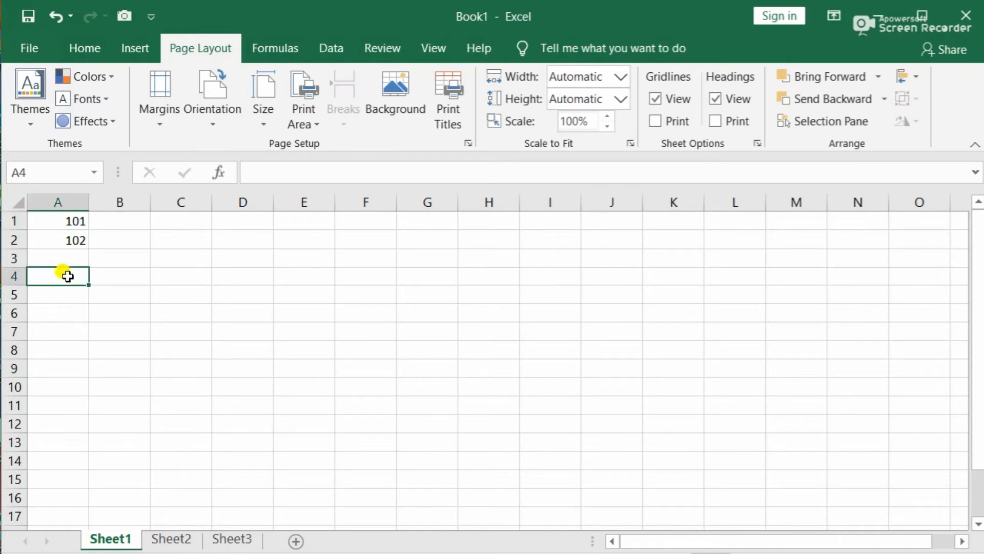
{"action": "left_click", "coordinate": [71, 319]}
{"action": "left_click", "coordinate": [58, 220]}
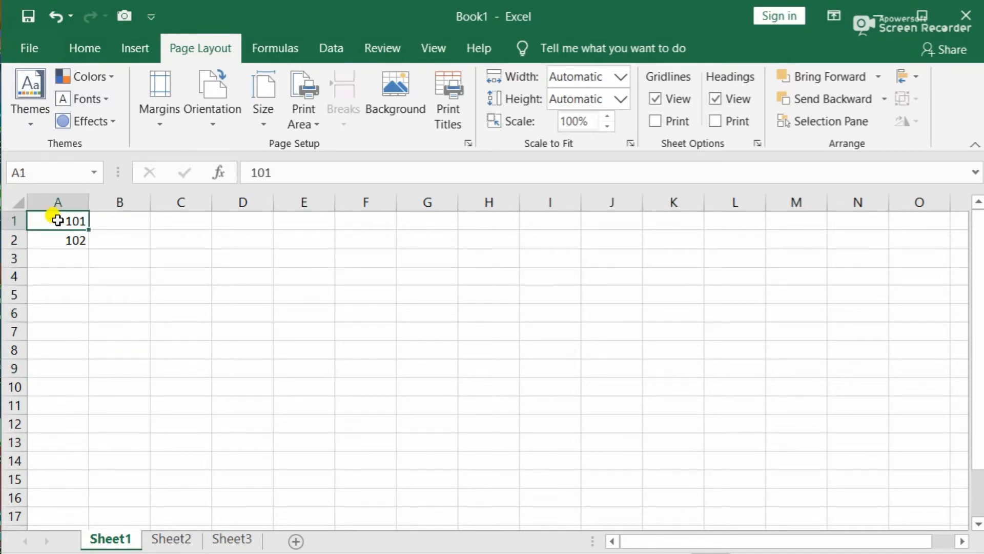
{"action": "left_click", "coordinate": [48, 285]}
Step: Extend the number series in A1:A2 down column A to cell A16 with AutoFill
{"action": "left_click", "coordinate": [57, 218]}
{"action": "mouse_move", "coordinate": [55, 219]}
{"action": "left_mouse_down"}
{"action": "mouse_move", "coordinate": [50, 213]}
{"action": "mouse_move", "coordinate": [51, 238]}
{"action": "left_mouse_up"}
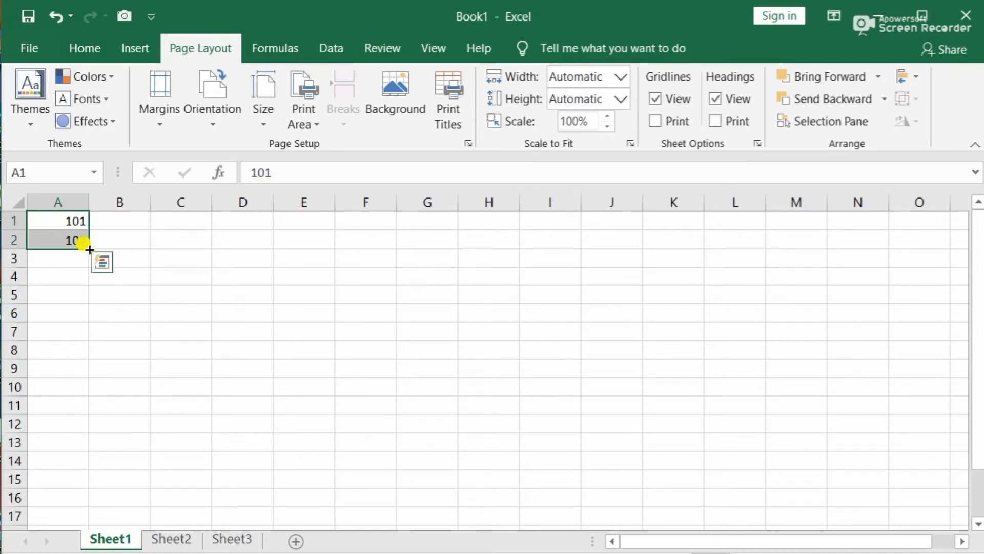
{"action": "left_click_drag", "start_coordinate": [90, 250], "coordinate": [86, 500]}
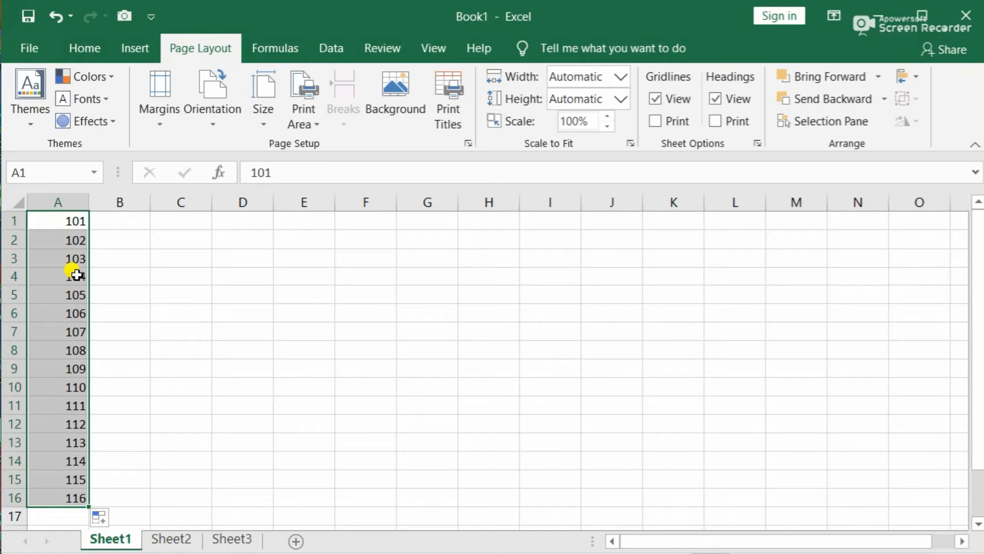
{"action": "left_click", "coordinate": [91, 312]}
Step: Clear the contents of the number list in A1:A16
{"action": "left_click", "coordinate": [64, 220]}
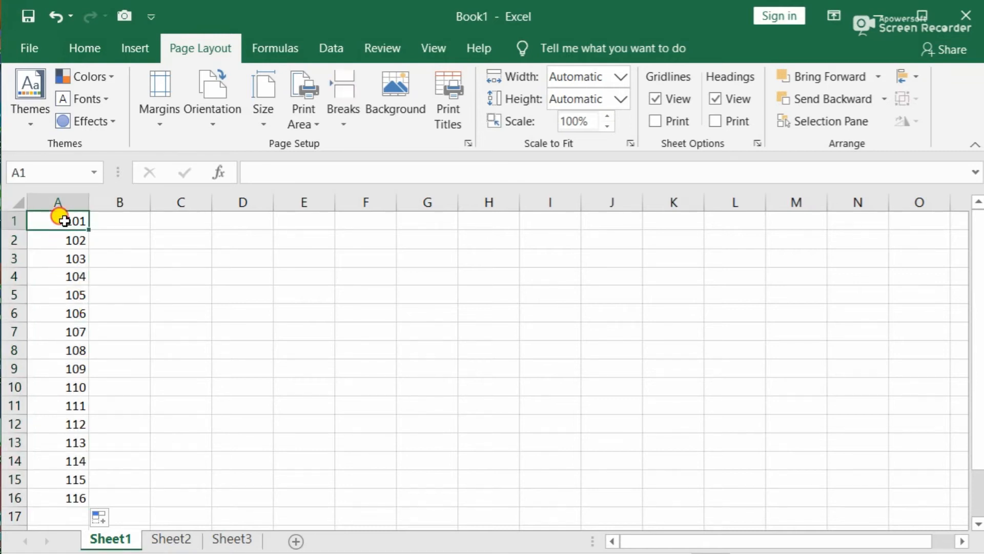
{"action": "left_click_drag", "start_coordinate": [64, 221], "coordinate": [60, 494]}
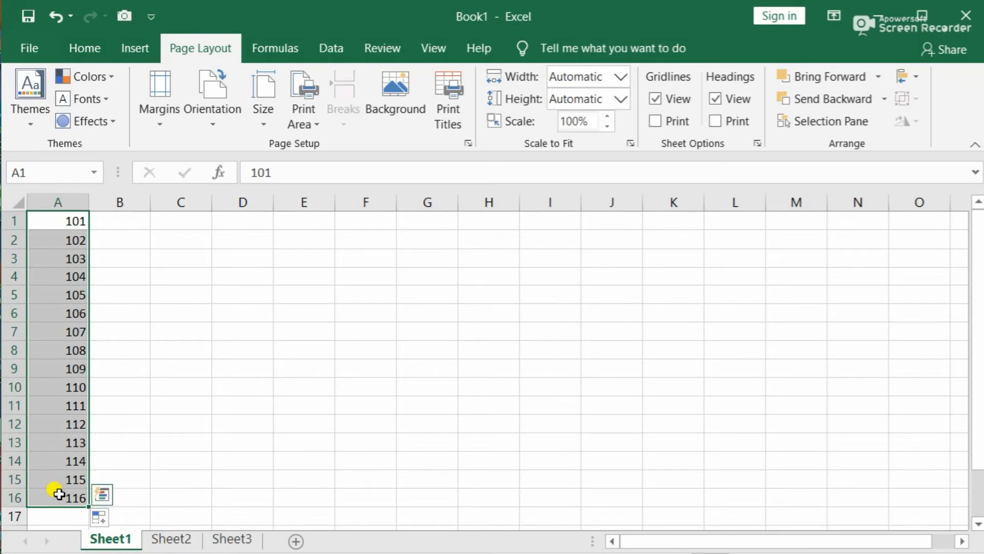
{"action": "key", "text": "Delete"}
Step: Enter the letter s in cell A1 and the letter U in cell B3
{"action": "left_click", "coordinate": [73, 220]}
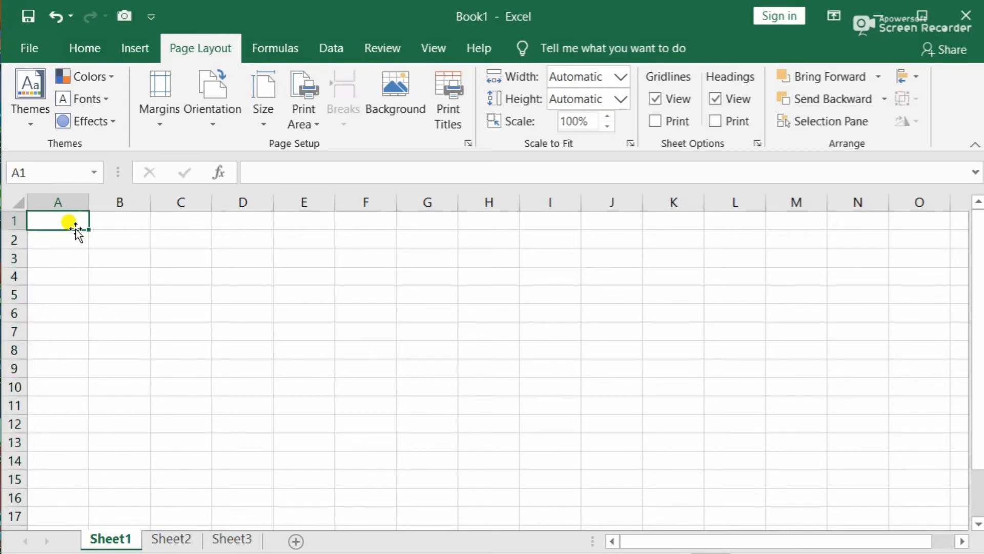
{"action": "type", "text": "s"}
{"action": "left_click", "coordinate": [100, 260]}
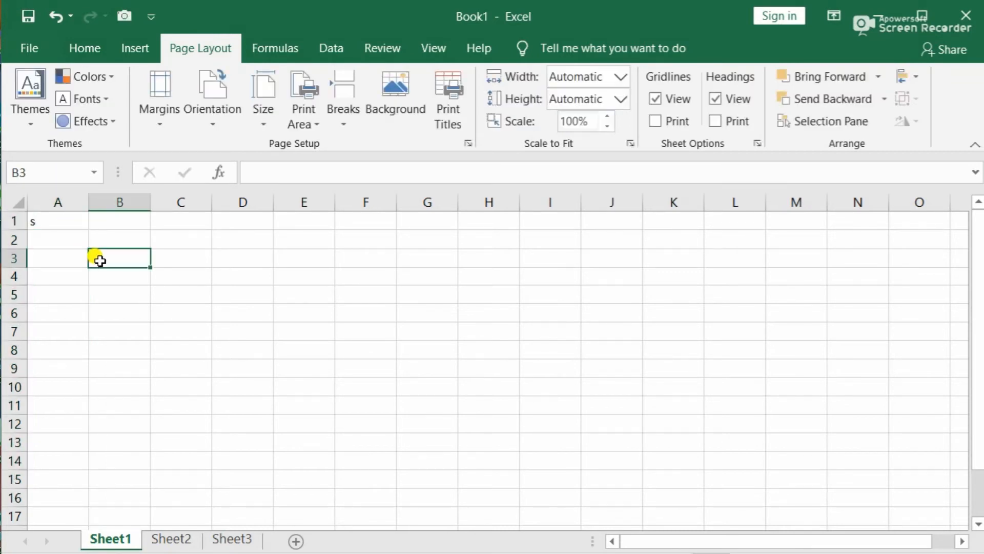
{"action": "double_click", "coordinate": [100, 261]}
{"action": "type", "text": "SUN"}
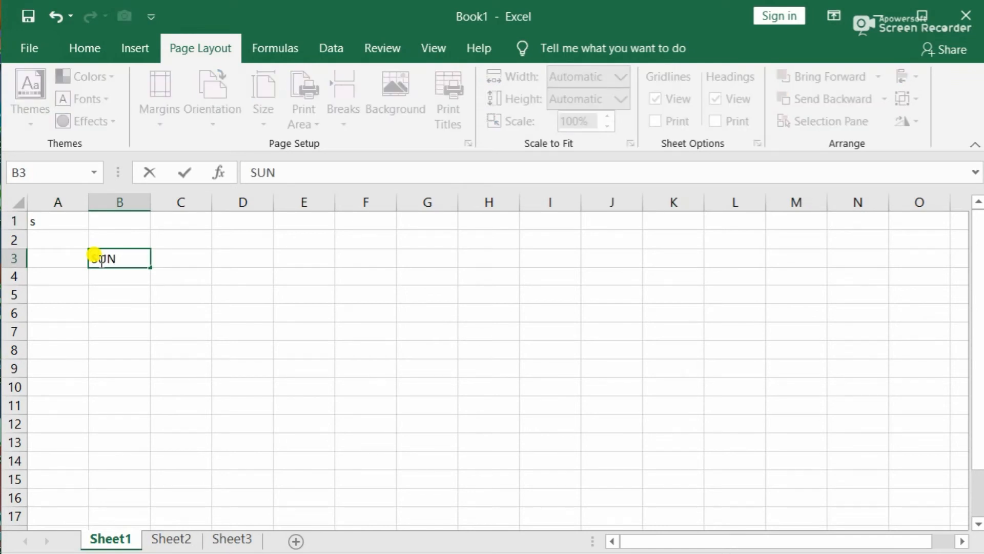
{"action": "key", "text": "BackSpace"}
{"action": "key", "text": "BackSpace"}
{"action": "key", "text": "BackSpace"}
{"action": "type", "text": "U"}
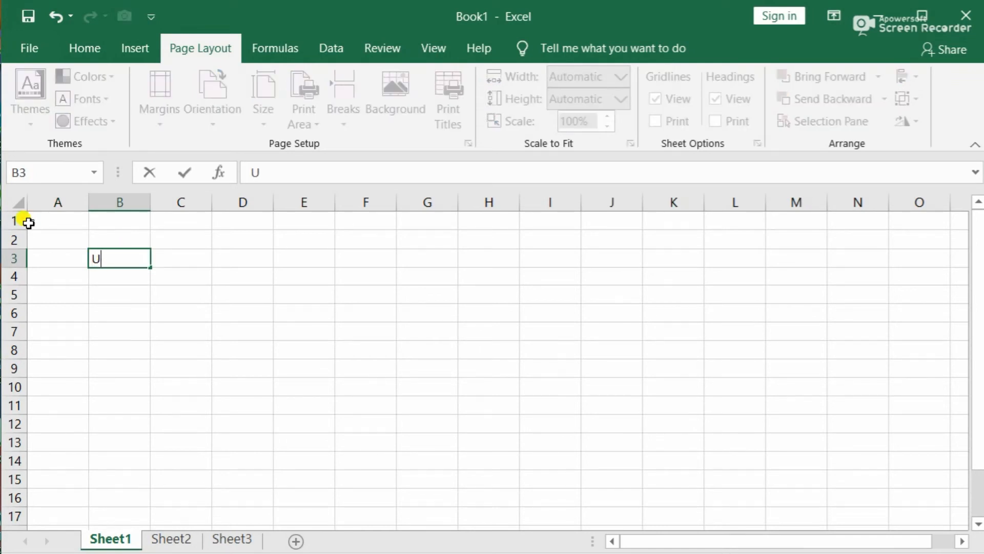
Step: Replace the content of cell A1 with SUNDAY and enter MONDAY in cell A2
{"action": "left_click", "coordinate": [41, 226]}
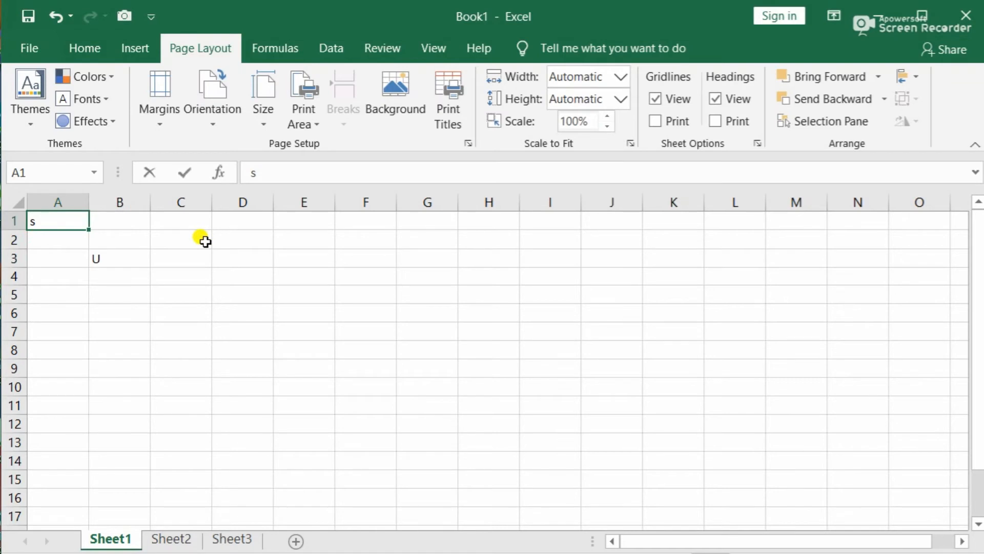
{"action": "key", "text": "BackSpace"}
{"action": "type", "text": "s"}
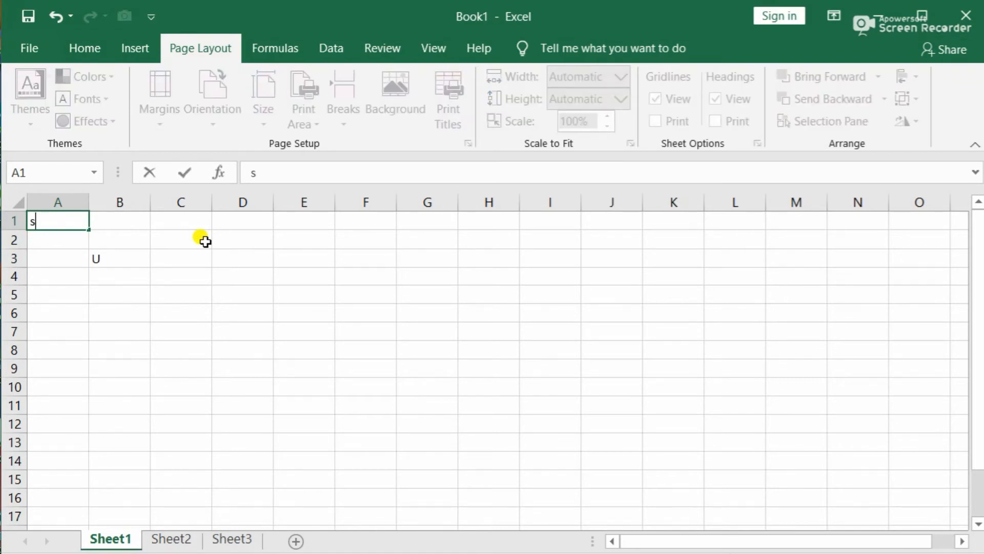
{"action": "key", "text": "BackSpace"}
{"action": "type", "text": "SUNDAY"}
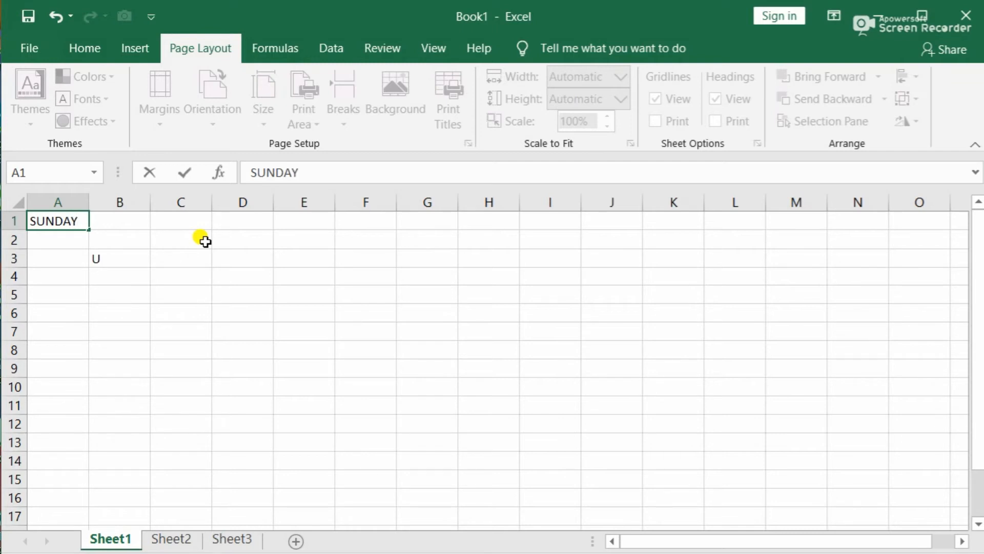
{"action": "left_click", "coordinate": [68, 235]}
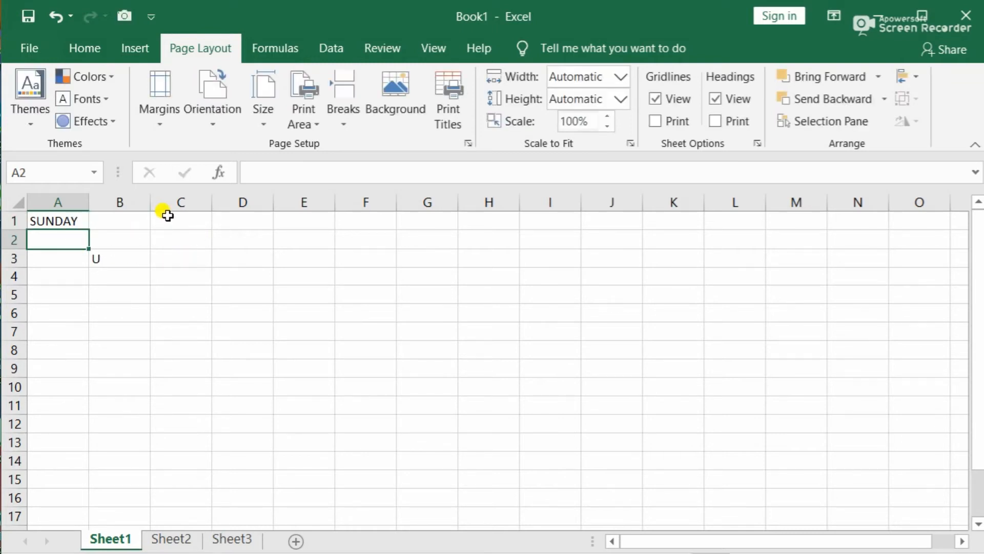
{"action": "type", "text": "MONDAY"}
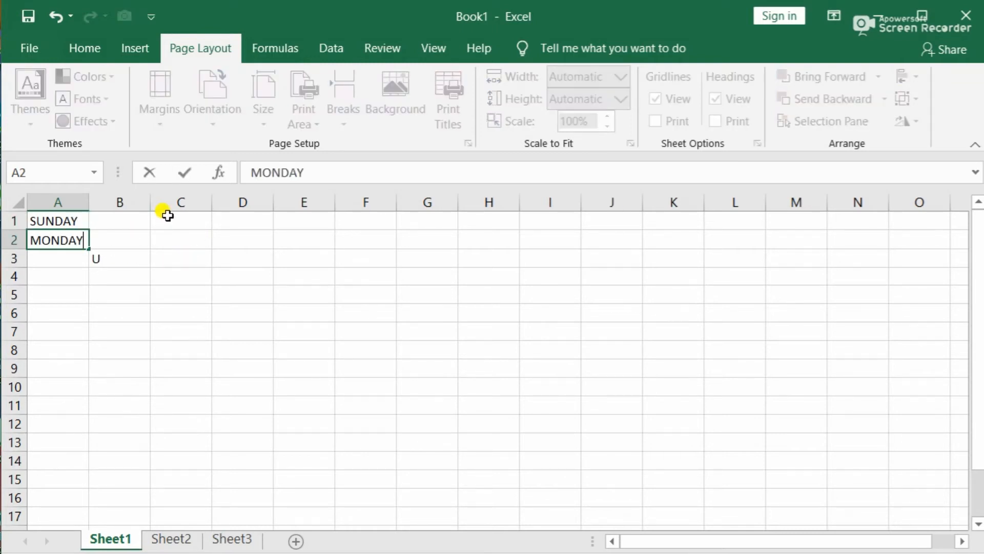
{"action": "left_click", "coordinate": [62, 279]}
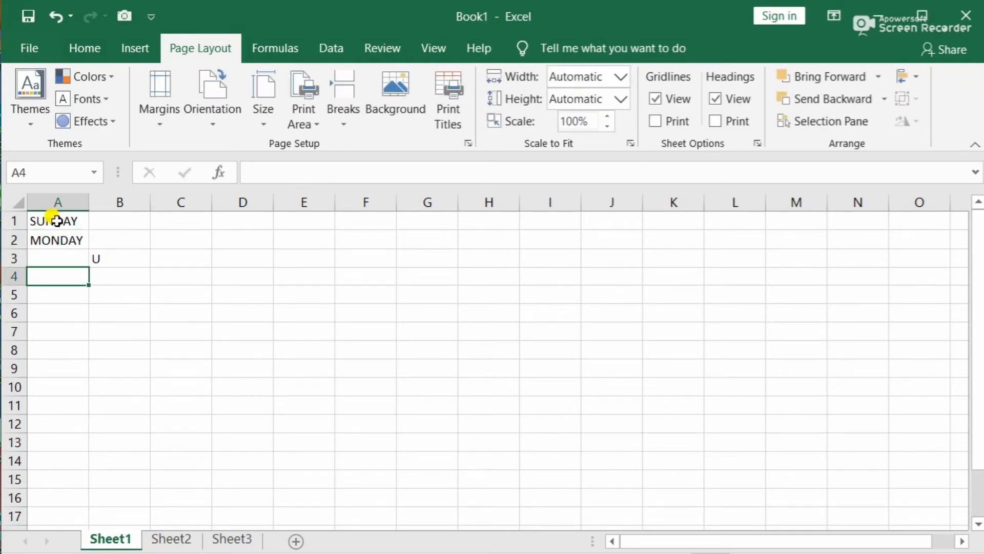
Step: Extend the weekday series in A1:A2 down to A16 with AutoFill, and highlight the filled list to review it
{"action": "left_click_drag", "start_coordinate": [55, 214], "coordinate": [61, 497]}
{"action": "left_click", "coordinate": [171, 333]}
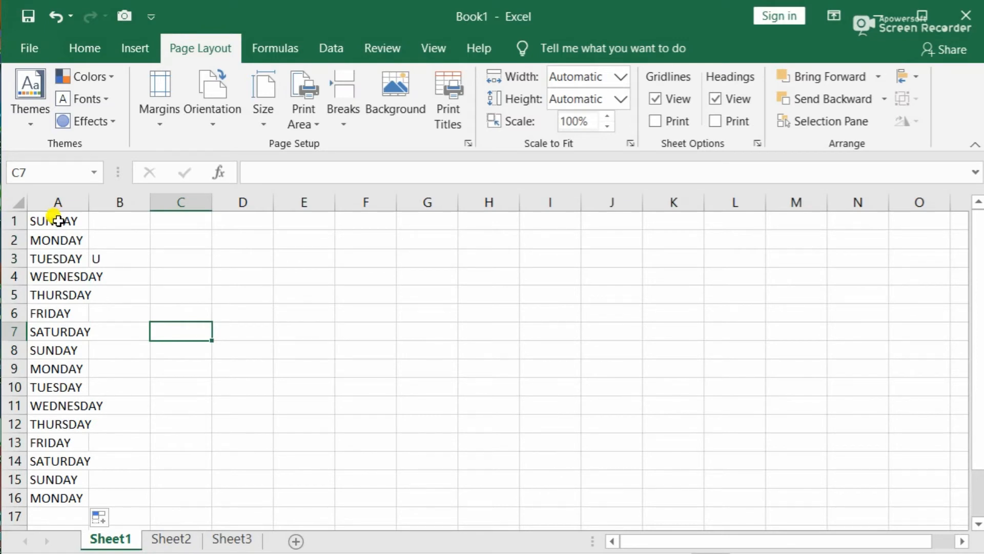
{"action": "left_click_drag", "start_coordinate": [58, 221], "coordinate": [83, 500]}
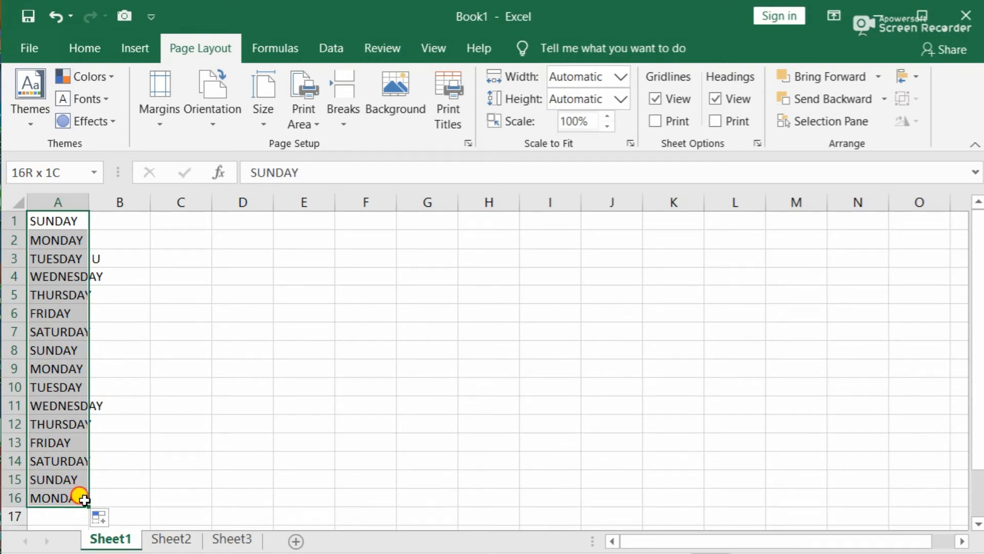
{"action": "left_click", "coordinate": [170, 405]}
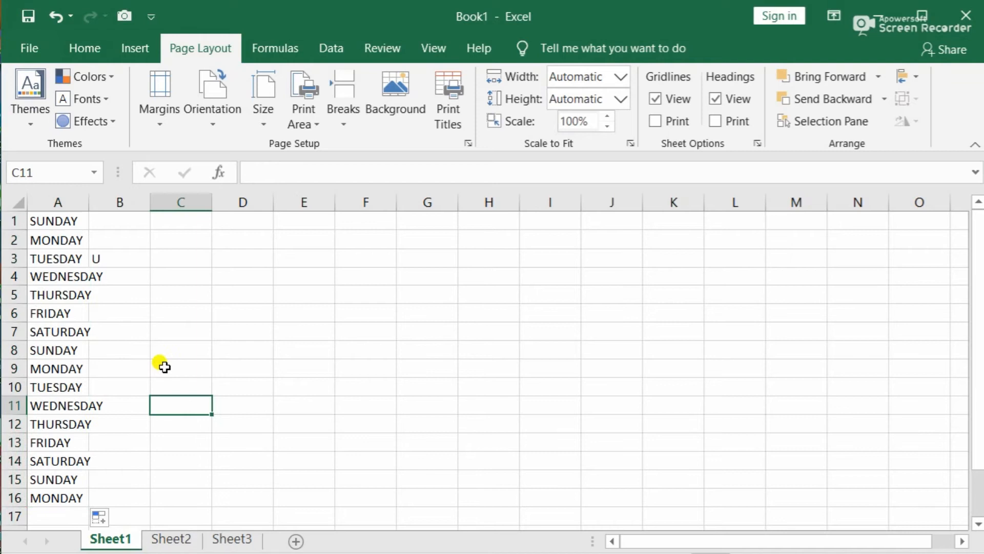
{"action": "left_click", "coordinate": [44, 221]}
{"action": "left_click_drag", "start_coordinate": [45, 221], "coordinate": [62, 423]}
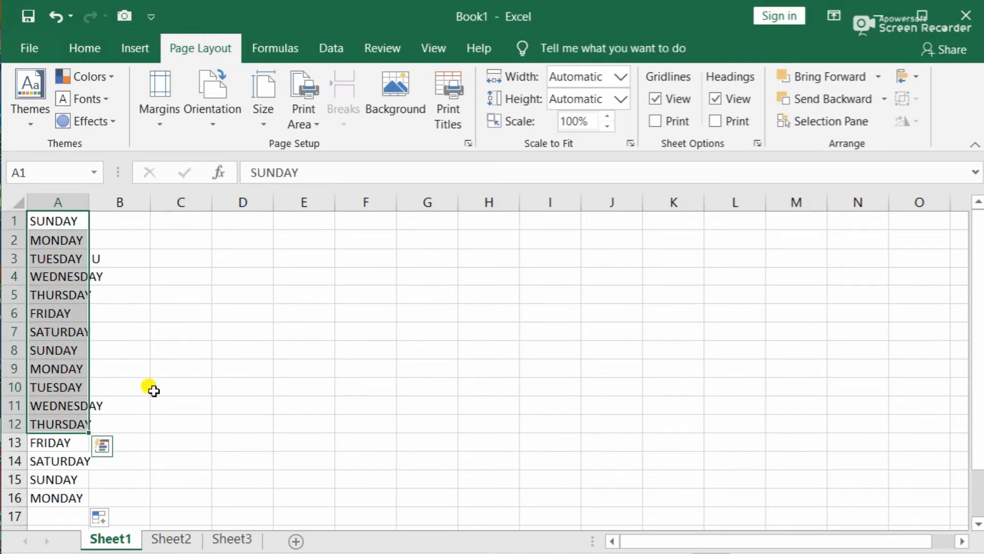
{"action": "left_click", "coordinate": [154, 386]}
Step: Delete the cells in A1:B16 with the Shift cells left option
{"action": "left_click_drag", "start_coordinate": [60, 219], "coordinate": [133, 493]}
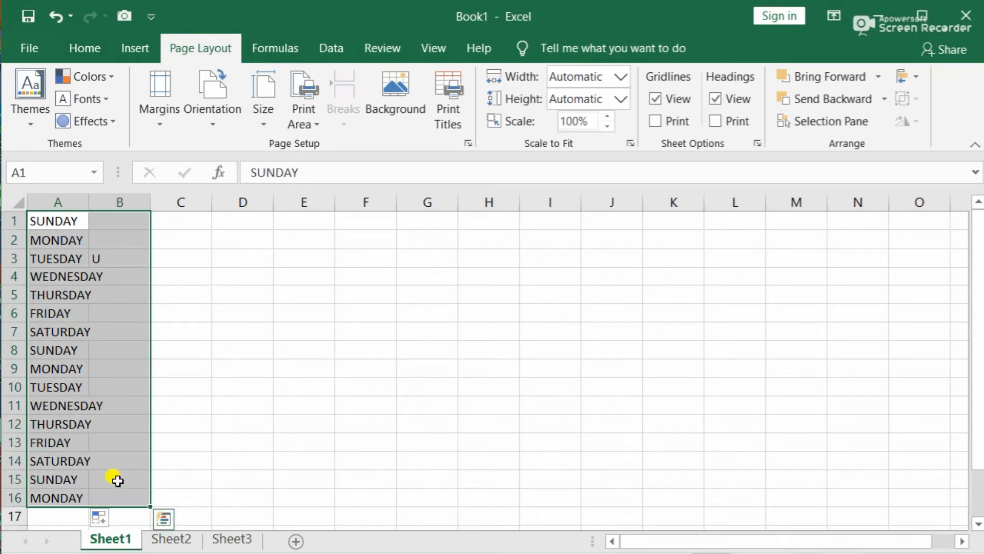
{"action": "right_click", "coordinate": [94, 366]}
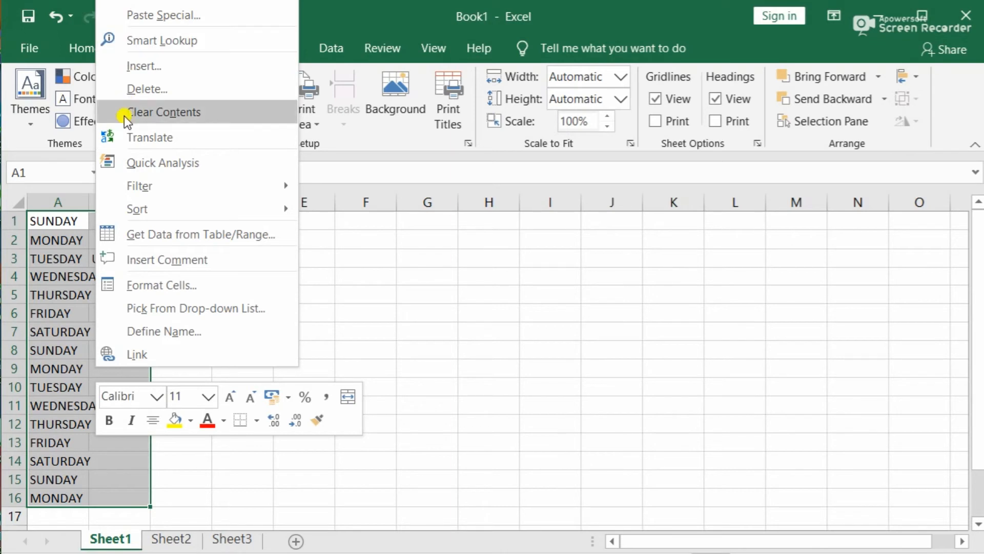
{"action": "left_click", "coordinate": [130, 90]}
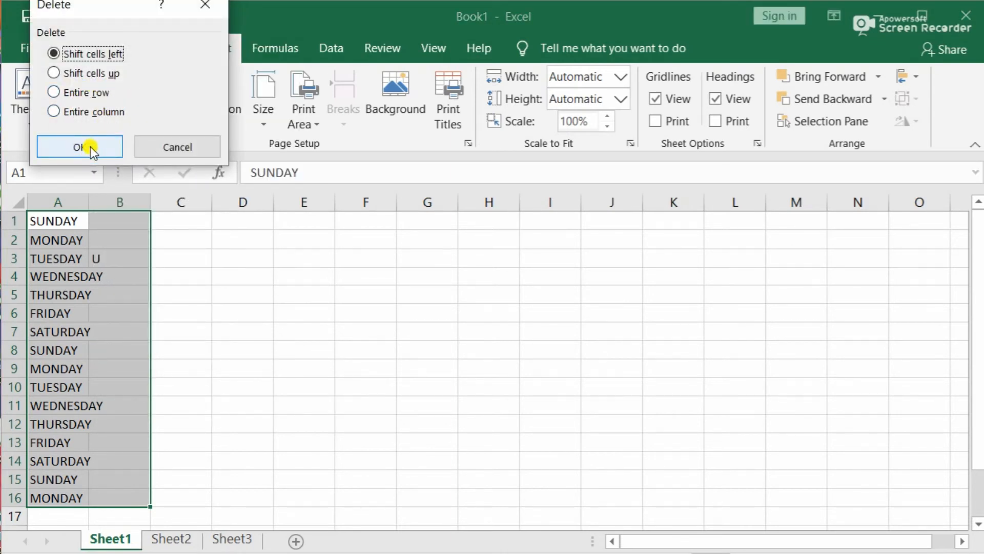
{"action": "left_click", "coordinate": [104, 145]}
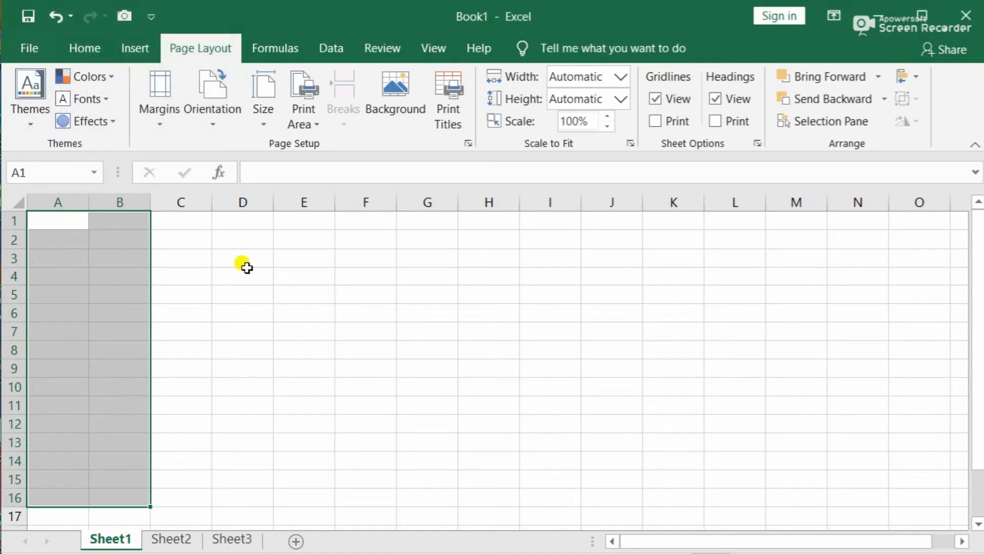
{"action": "left_click", "coordinate": [96, 309]}
Step: Enter the heading "Name of Student" in cell A1
{"action": "left_click", "coordinate": [60, 220]}
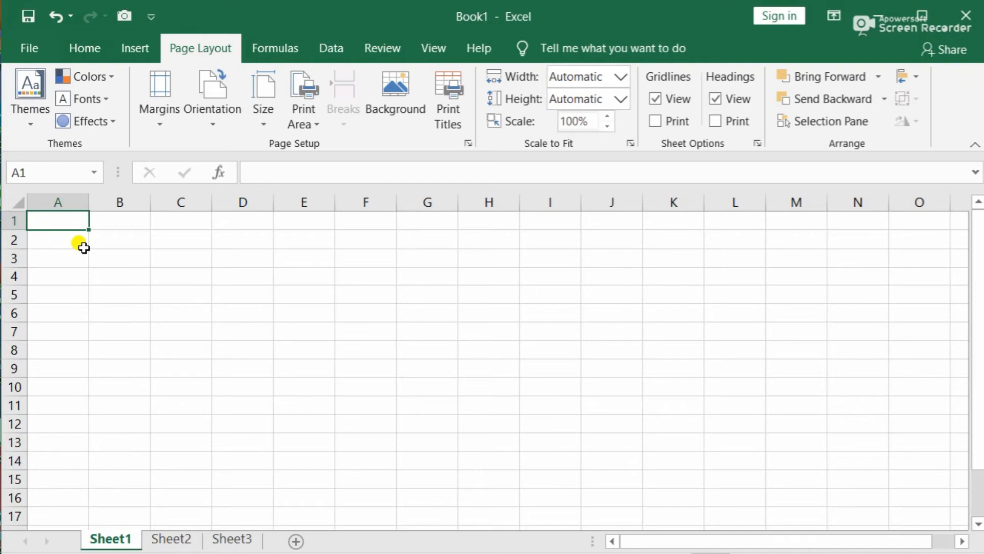
{"action": "type", "text": "n"}
{"action": "key", "text": "BackSpace"}
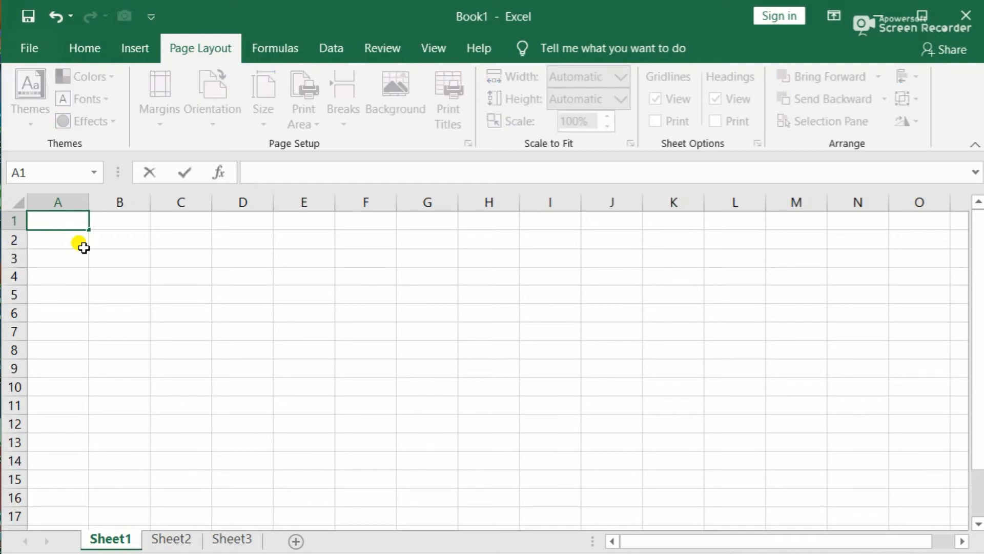
{"action": "type", "text": "Name of Student"}
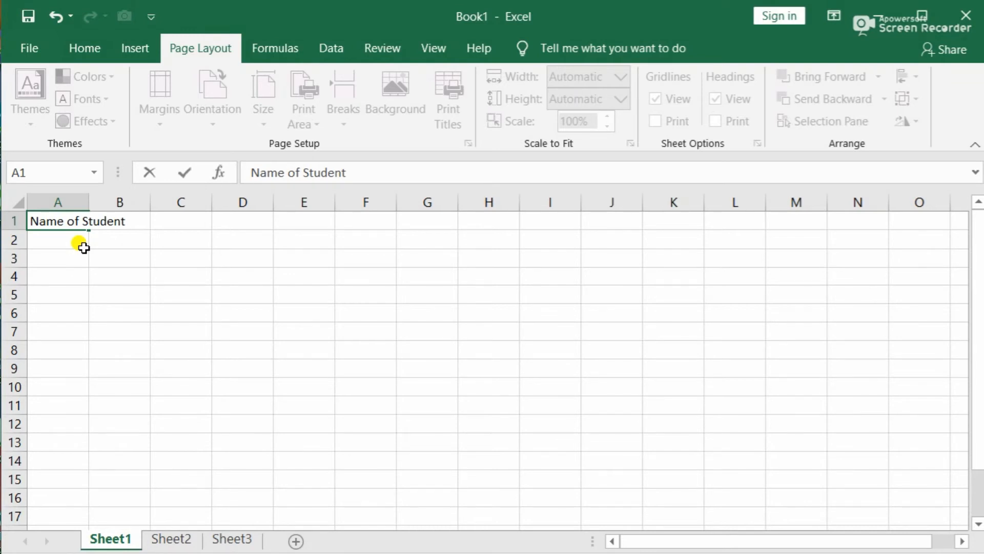
{"action": "left_click", "coordinate": [93, 275]}
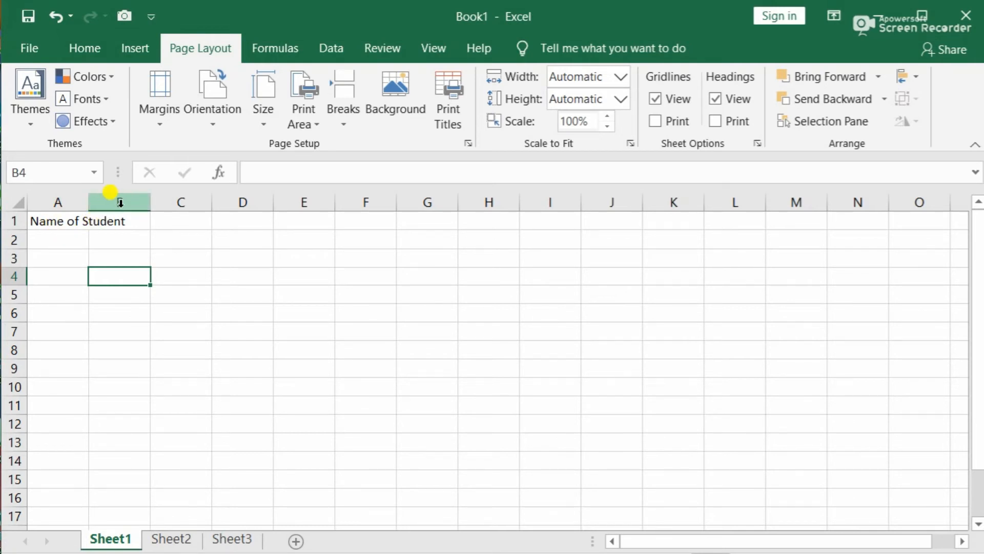
{"action": "left_click", "coordinate": [132, 327]}
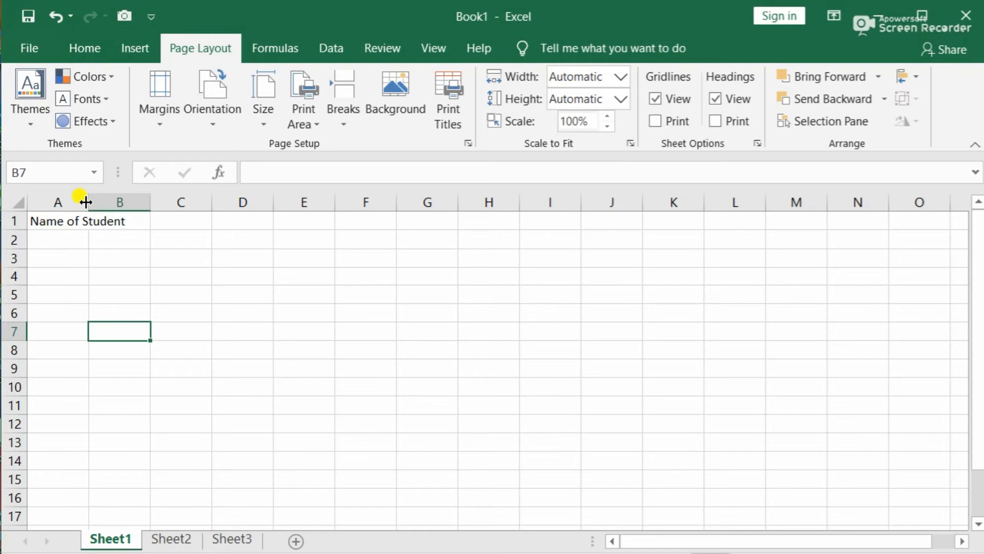
Step: Widen column A to 15.33 (145 pixels) so the heading fits inside it
{"action": "left_click_drag", "start_coordinate": [86, 202], "coordinate": [86, 202]}
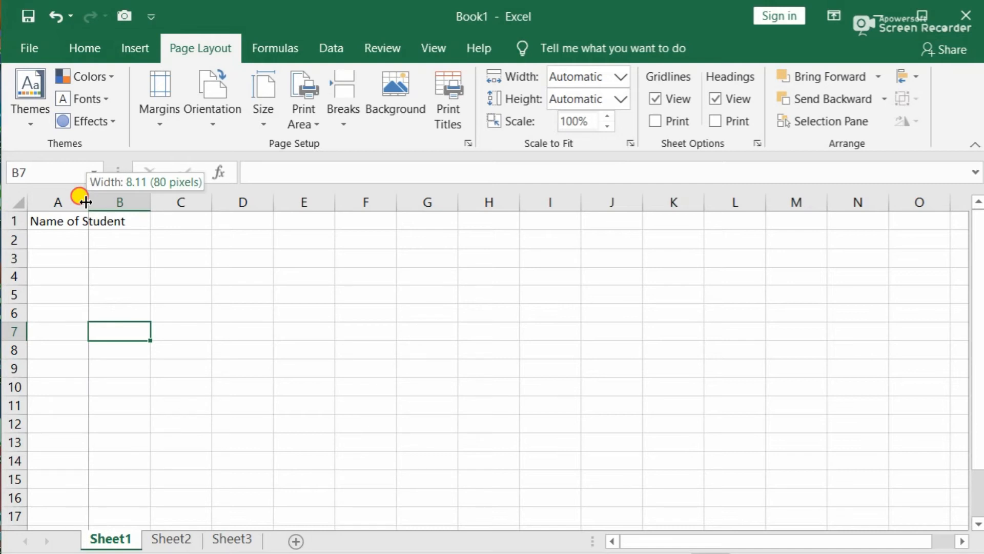
{"action": "left_click_drag", "start_coordinate": [93, 203], "coordinate": [136, 204]}
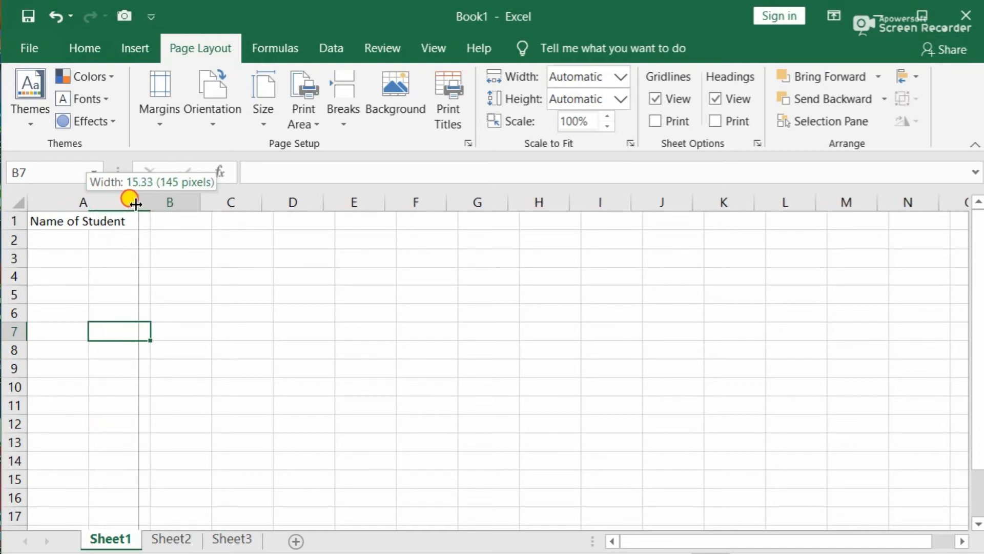
{"action": "left_click_drag", "start_coordinate": [136, 204], "coordinate": [136, 204]}
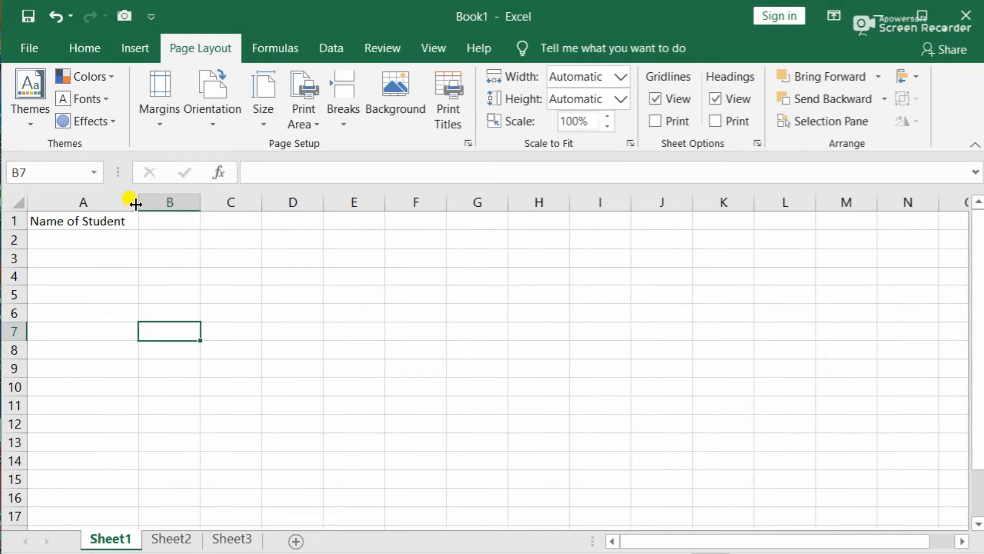
Step: Enter the subject headings "Hindi" in cell B1 and "English" in cell C1
{"action": "left_click", "coordinate": [149, 272]}
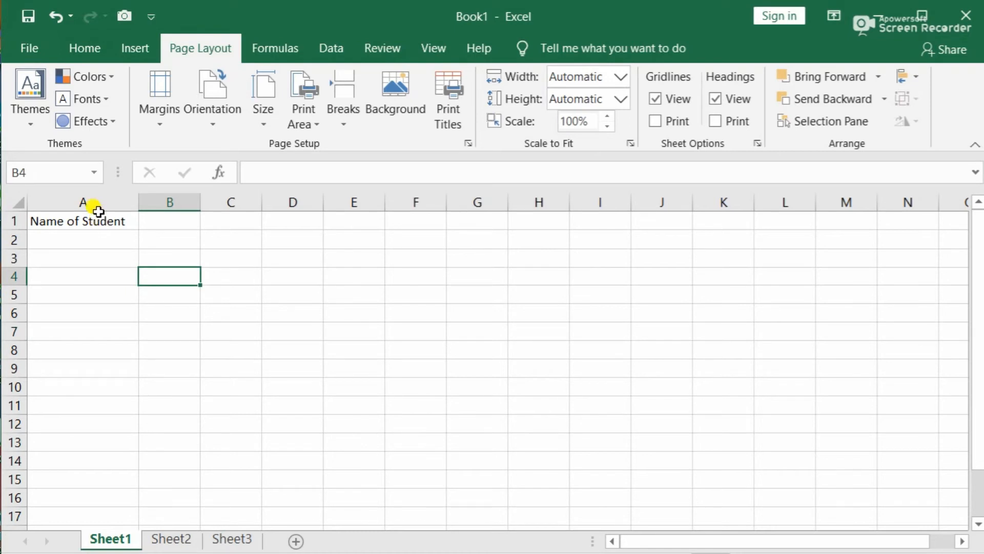
{"action": "left_click", "coordinate": [159, 221]}
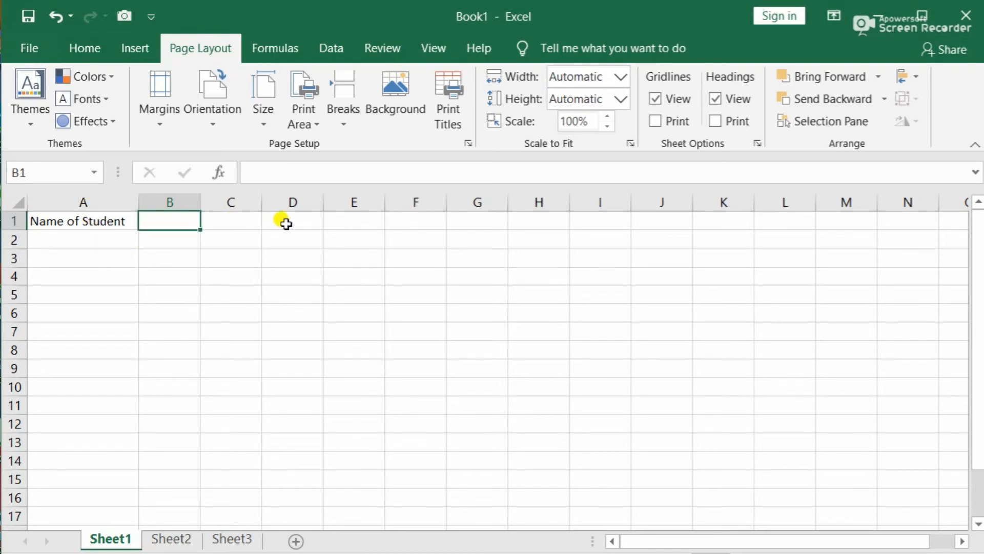
{"action": "type", "text": "Hindi"}
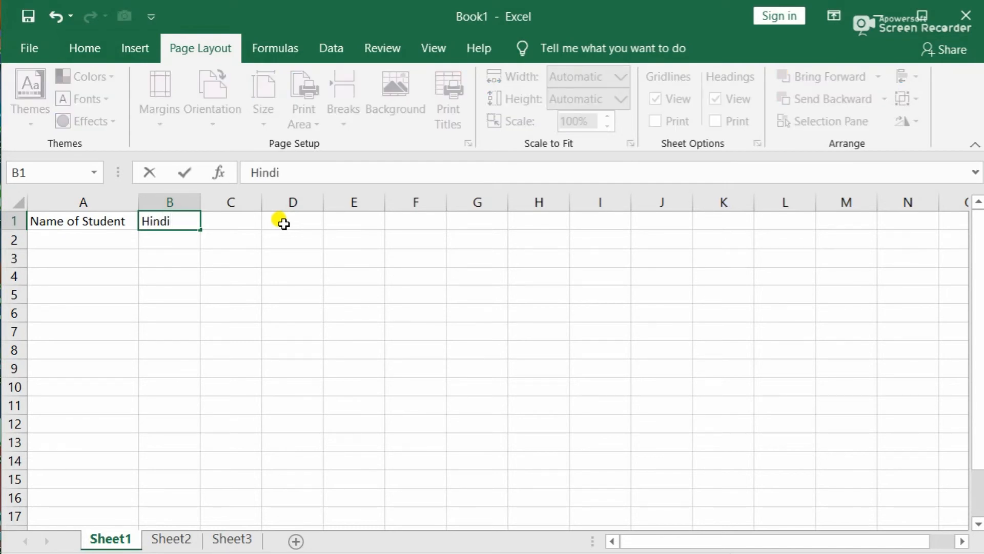
{"action": "left_click", "coordinate": [232, 221]}
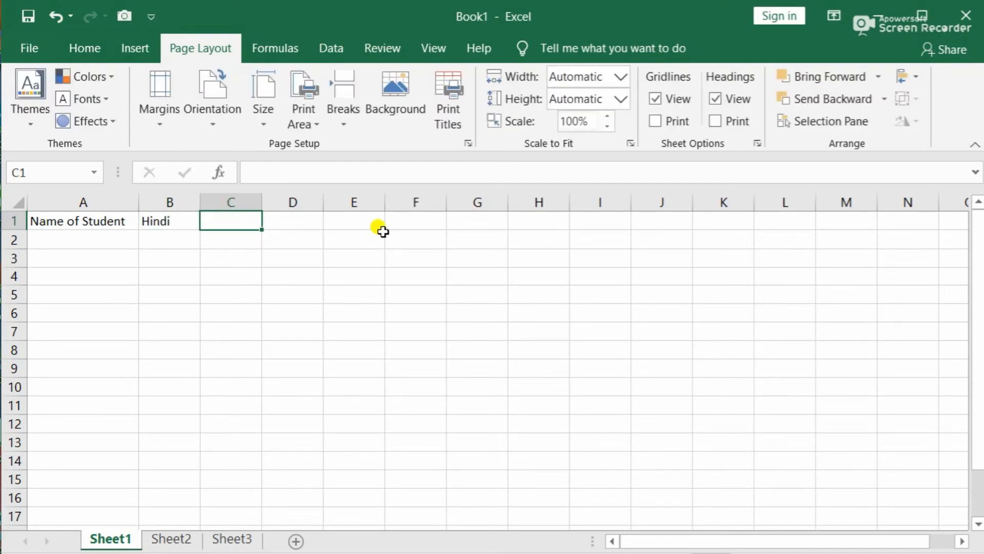
{"action": "type", "text": "Enl"}
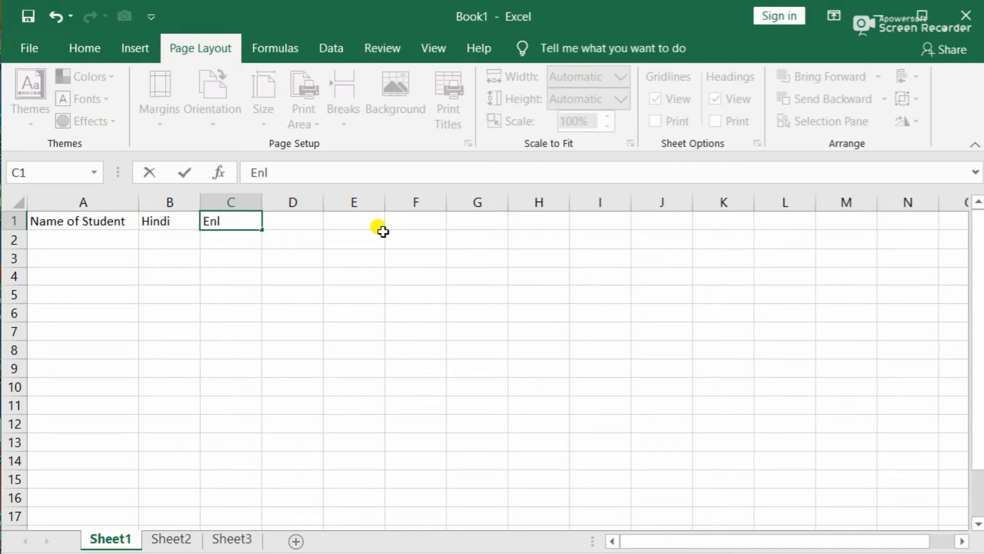
{"action": "key", "text": "BackSpace"}
{"action": "type", "text": "glish"}
Step: Enter the headings "Math" in D1, "History" in E1 and "Total" in F1
{"action": "left_click", "coordinate": [285, 220]}
{"action": "type", "text": "Ma"}
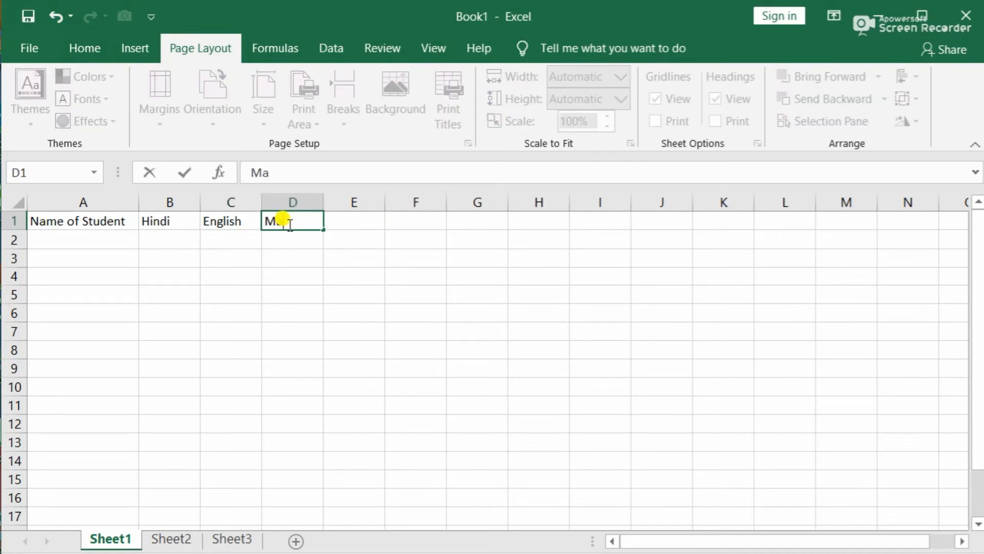
{"action": "type", "text": "th"}
{"action": "left_click", "coordinate": [370, 224]}
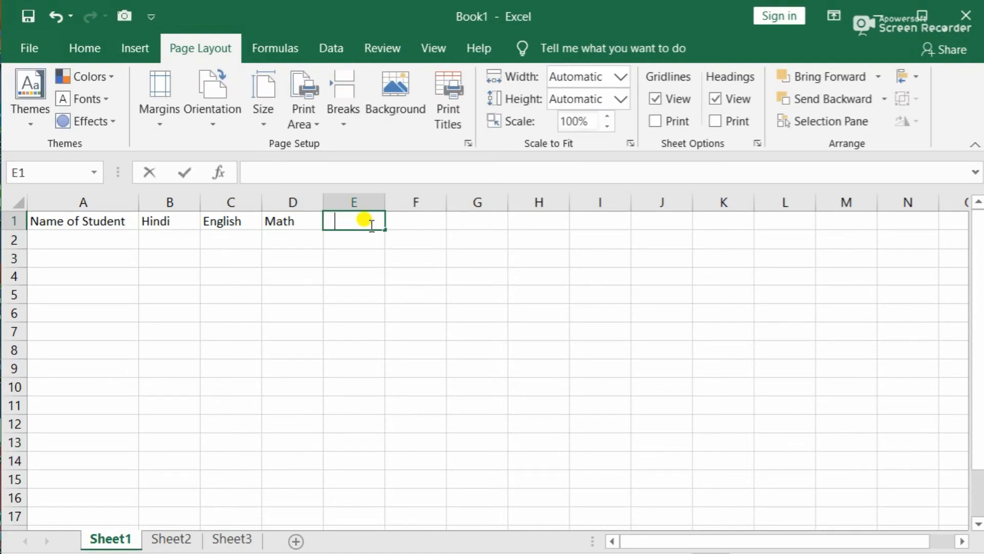
{"action": "type", "text": "History"}
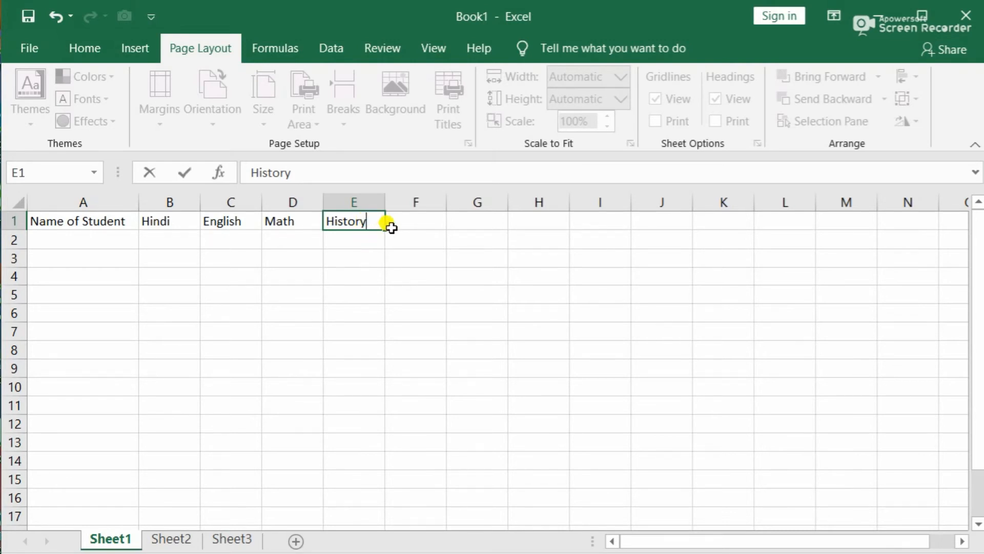
{"action": "left_click", "coordinate": [392, 227]}
{"action": "type", "text": "Total"}
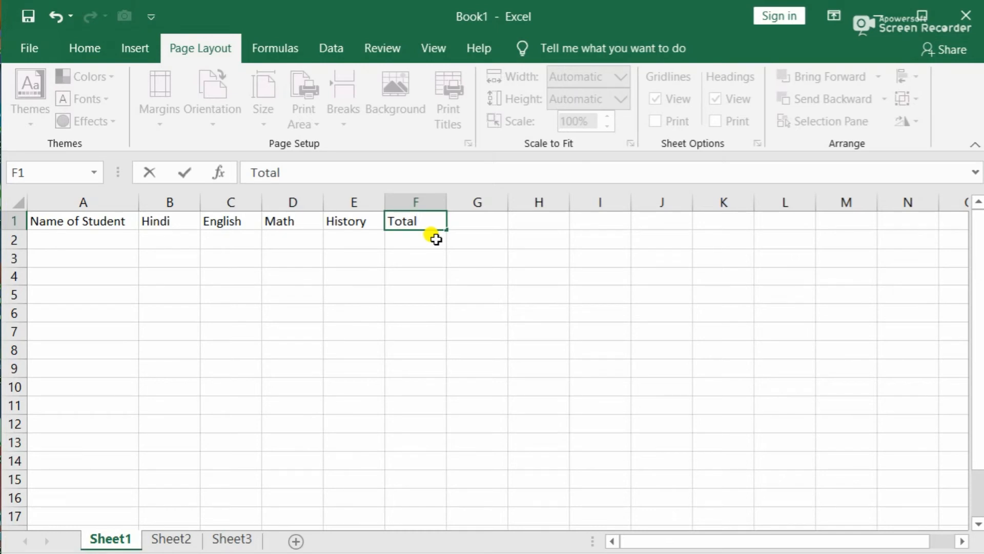
{"action": "left_click", "coordinate": [429, 279]}
Step: Enter the first two students' names in cells A2 and A3 under the student heading
{"action": "left_click", "coordinate": [85, 237]}
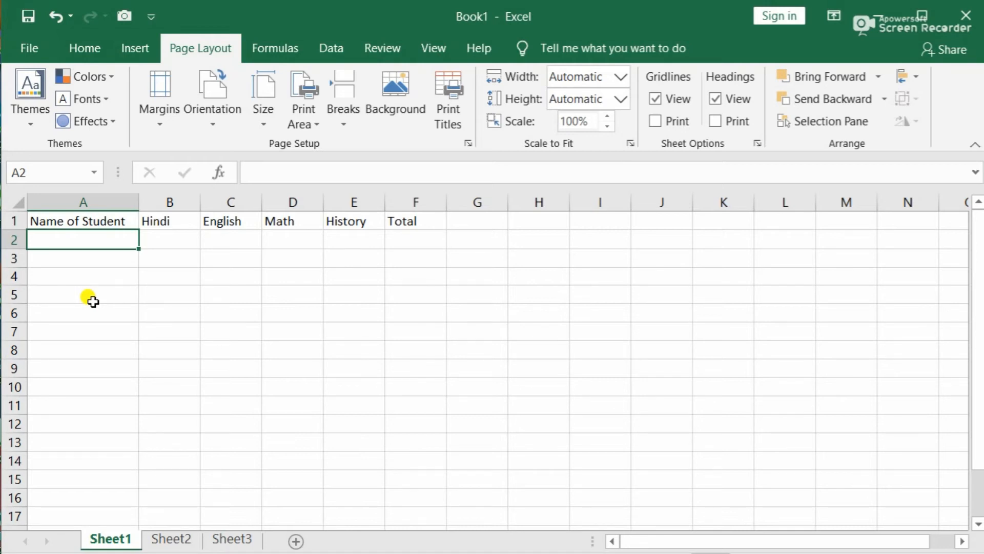
{"action": "type", "text": "Ajay"}
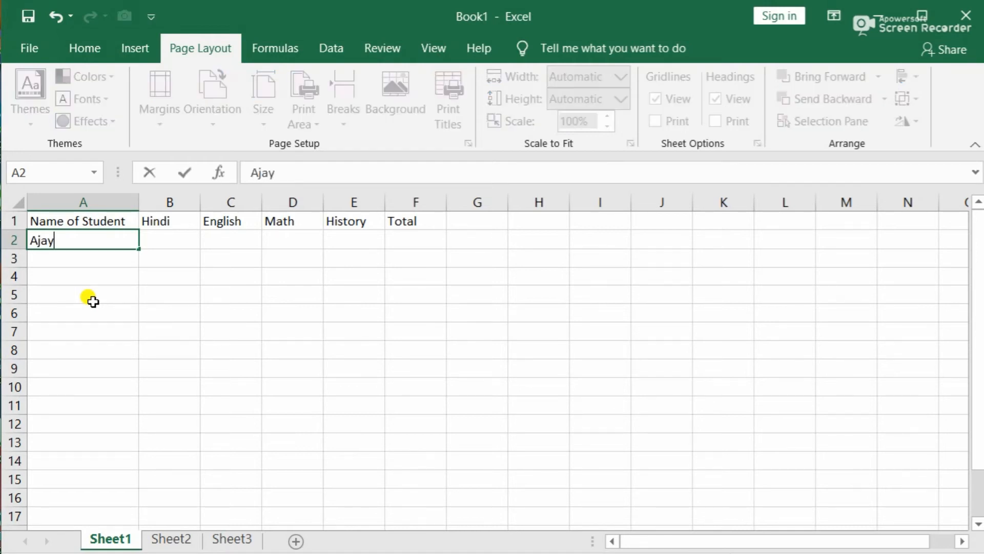
{"action": "key", "text": "Return"}
{"action": "type", "text": "Pooja"}
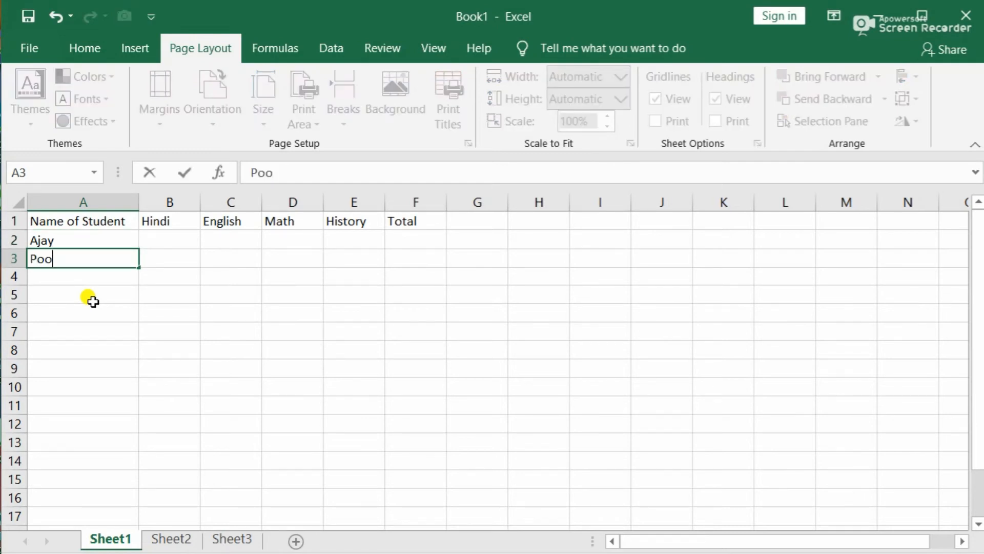
{"action": "key", "text": "BackSpace"}
{"action": "key", "text": "BackSpace"}
{"action": "key", "text": "BackSpace"}
{"action": "key", "text": "BackSpace"}
{"action": "key", "text": "BackSpace"}
{"action": "type", "text": "V"}
{"action": "key", "text": "BackSpace"}
{"action": "type", "text": "Pooja"}
{"action": "key", "text": "Return"}
Step: Enter the third and fourth students' names in cells A4 and A5
{"action": "type", "text": "Vijay"}
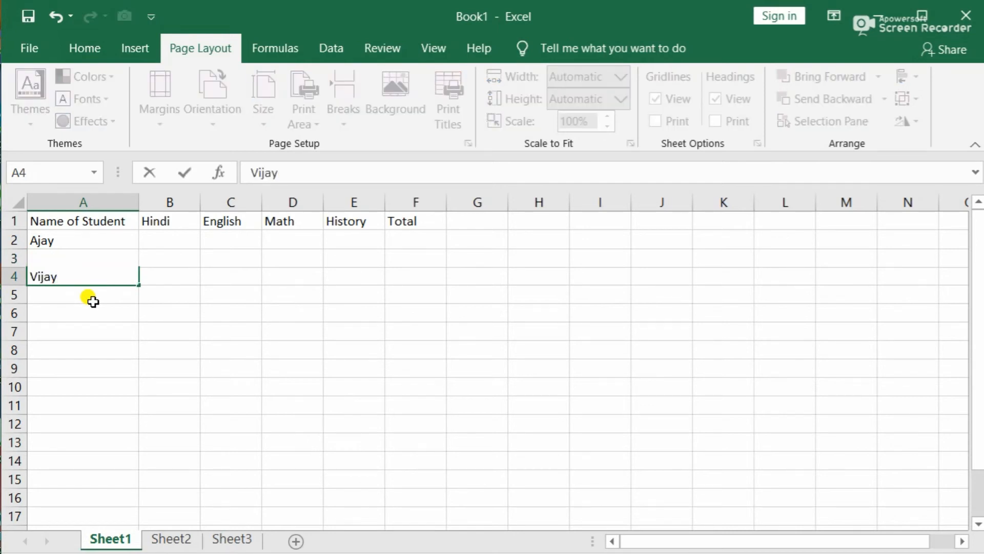
{"action": "key", "text": "Return"}
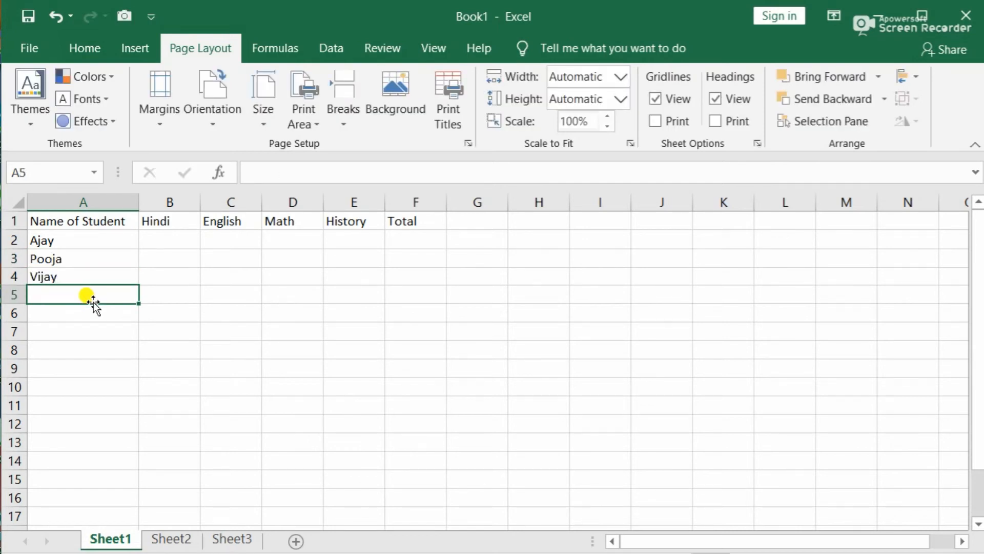
{"action": "type", "text": "Reena"}
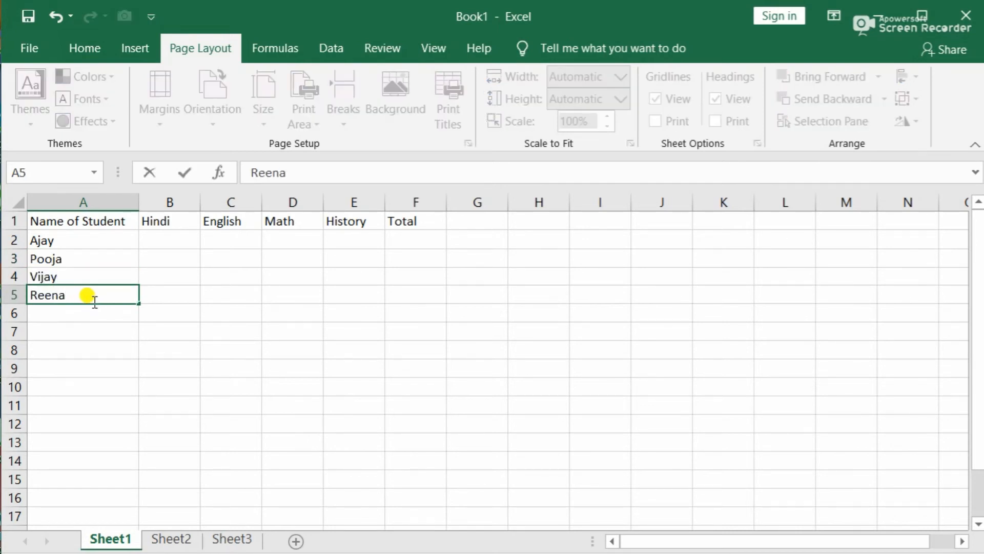
{"action": "key", "text": "Return"}
Step: Enter the Hindi marks 55, 77, 88 and 88 in cells B2 to B5
{"action": "left_click", "coordinate": [163, 237]}
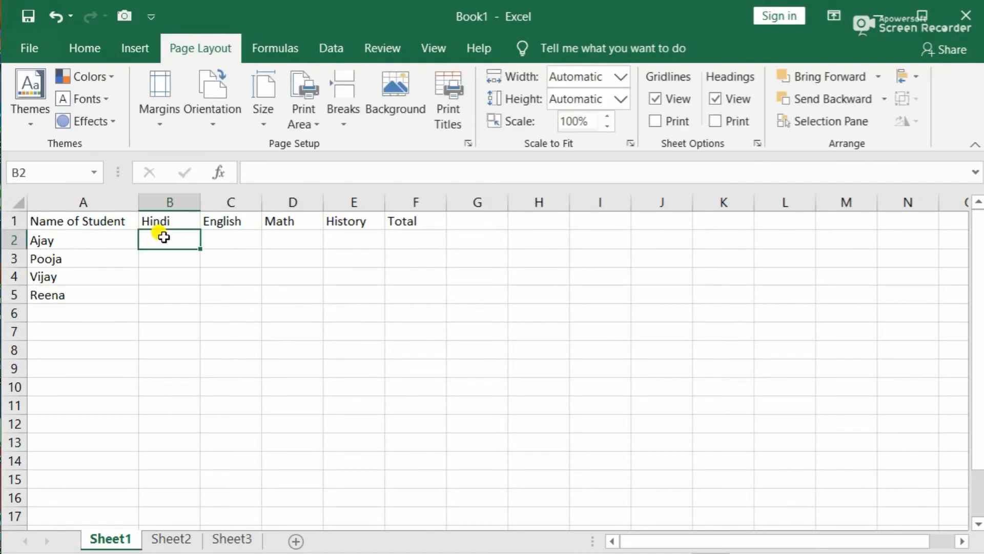
{"action": "type", "text": "55"}
{"action": "left_click", "coordinate": [162, 257]}
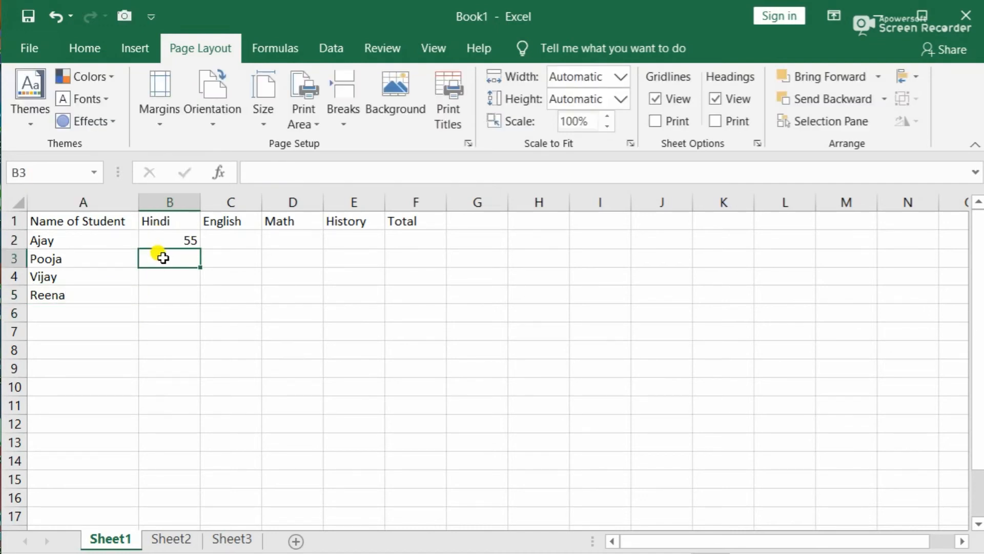
{"action": "type", "text": "77"}
{"action": "left_click", "coordinate": [154, 275]}
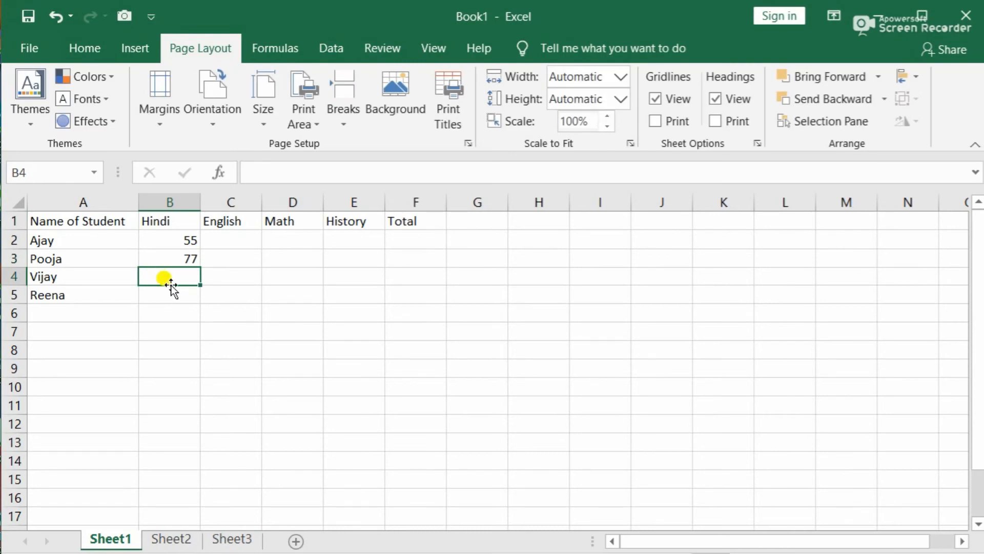
{"action": "type", "text": "88"}
{"action": "left_click", "coordinate": [167, 290]}
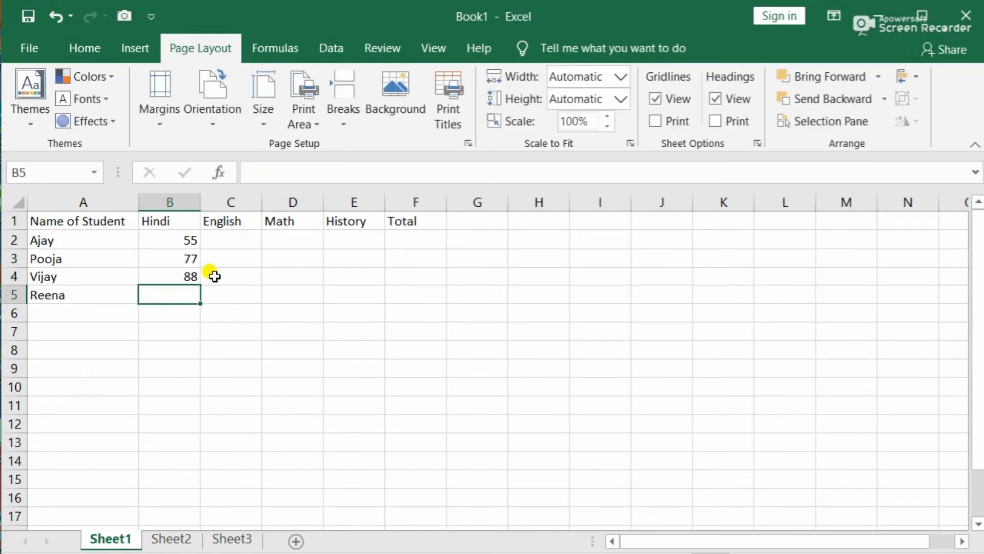
{"action": "type", "text": "88"}
Step: Enter the English marks 88, 99, 88 and 99 in cells C2 to C5
{"action": "left_click", "coordinate": [220, 237]}
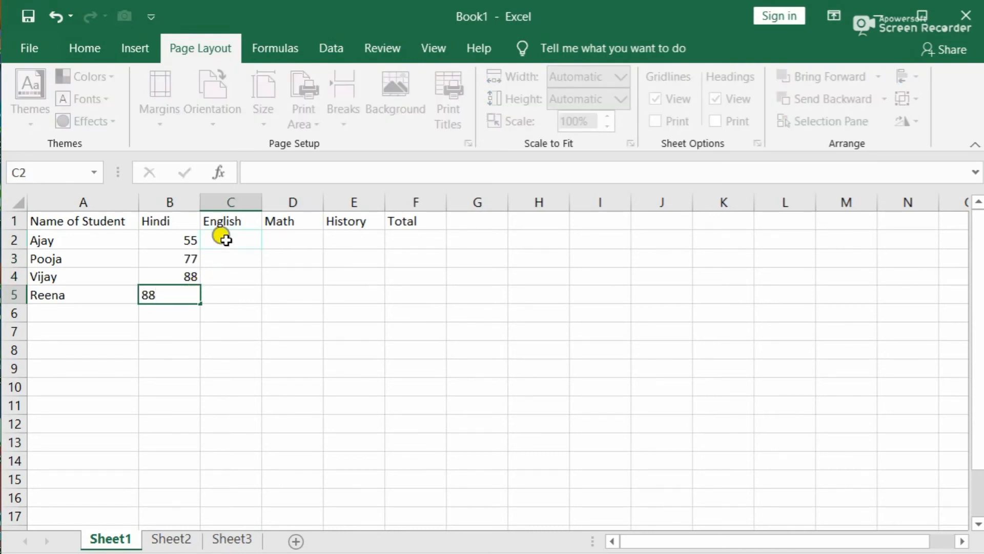
{"action": "type", "text": "88"}
{"action": "left_click", "coordinate": [220, 258]}
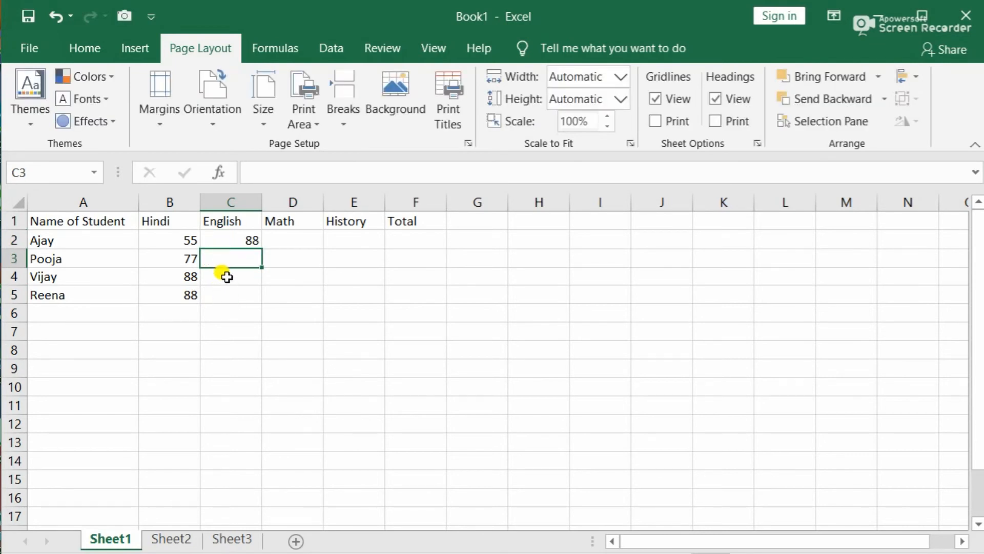
{"action": "type", "text": "99"}
{"action": "left_click", "coordinate": [227, 277]}
{"action": "type", "text": "8"}
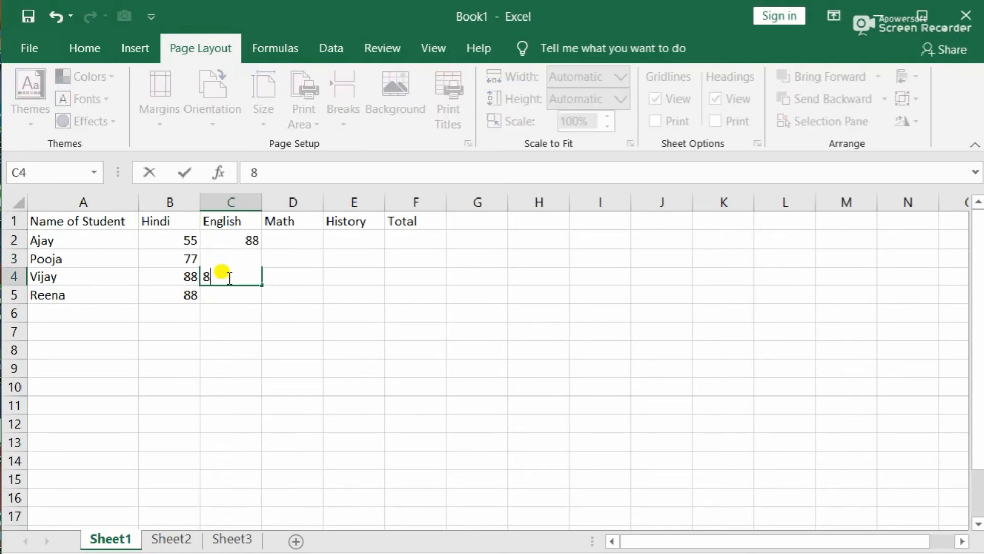
{"action": "type", "text": "8"}
{"action": "left_click", "coordinate": [224, 293]}
{"action": "type", "text": "99"}
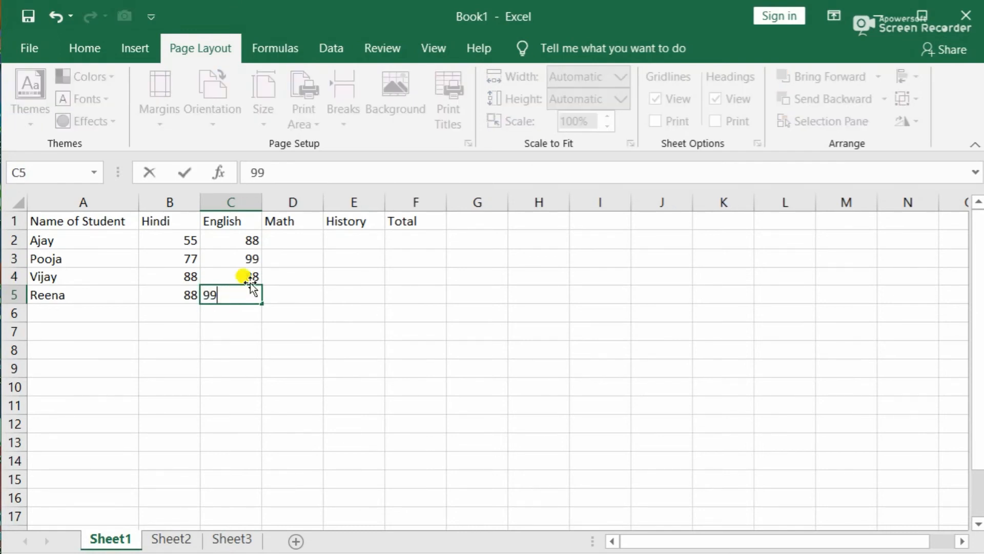
Step: Enter the Math marks 88, 77, 77 and 66 in cells D2 to D5
{"action": "left_click", "coordinate": [277, 242]}
{"action": "type", "text": "88"}
{"action": "left_click", "coordinate": [283, 260]}
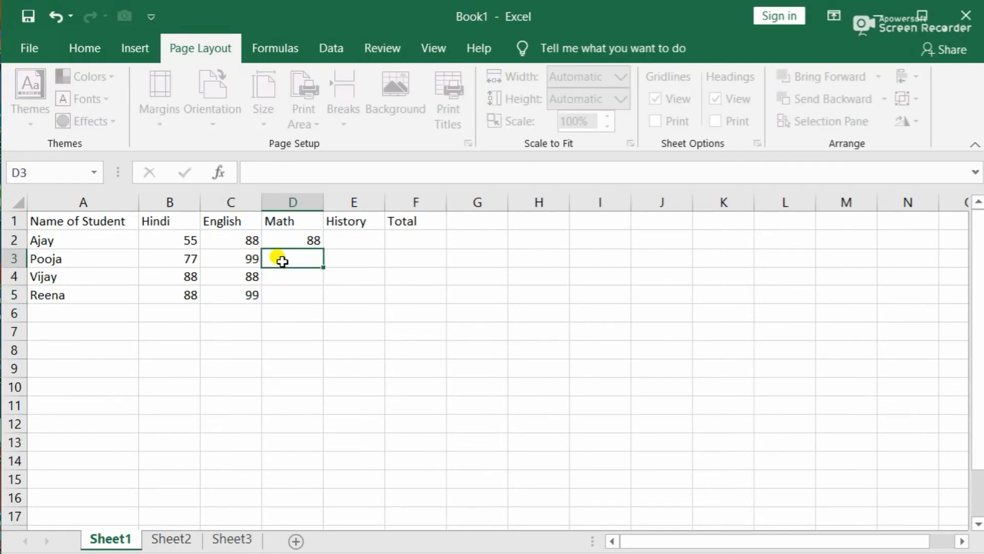
{"action": "type", "text": "77"}
{"action": "left_click", "coordinate": [284, 275]}
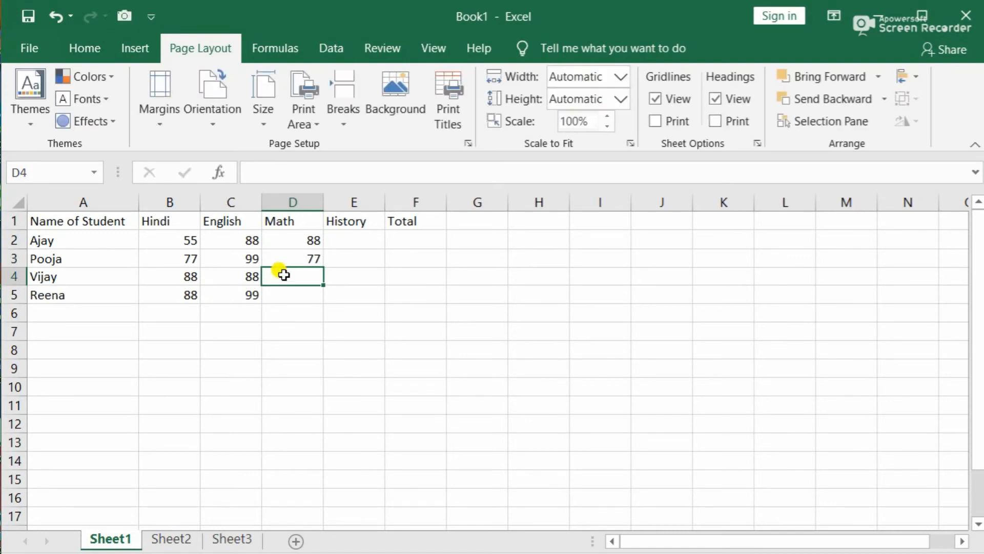
{"action": "type", "text": "77"}
{"action": "left_click", "coordinate": [287, 293]}
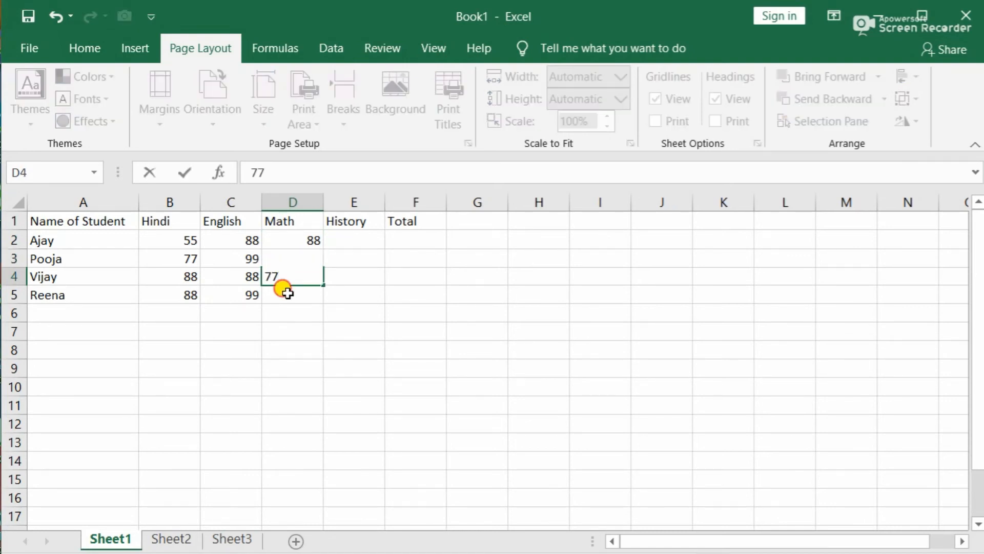
{"action": "type", "text": "66"}
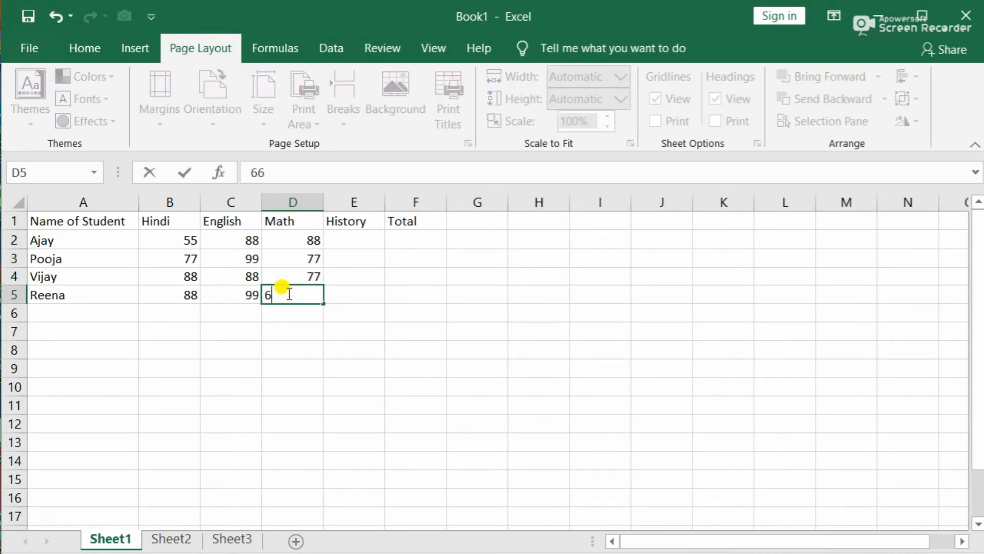
Step: Enter the History marks 77, 88, 99 and 77 in cells E2 to E5
{"action": "left_click", "coordinate": [336, 239]}
{"action": "type", "text": "77"}
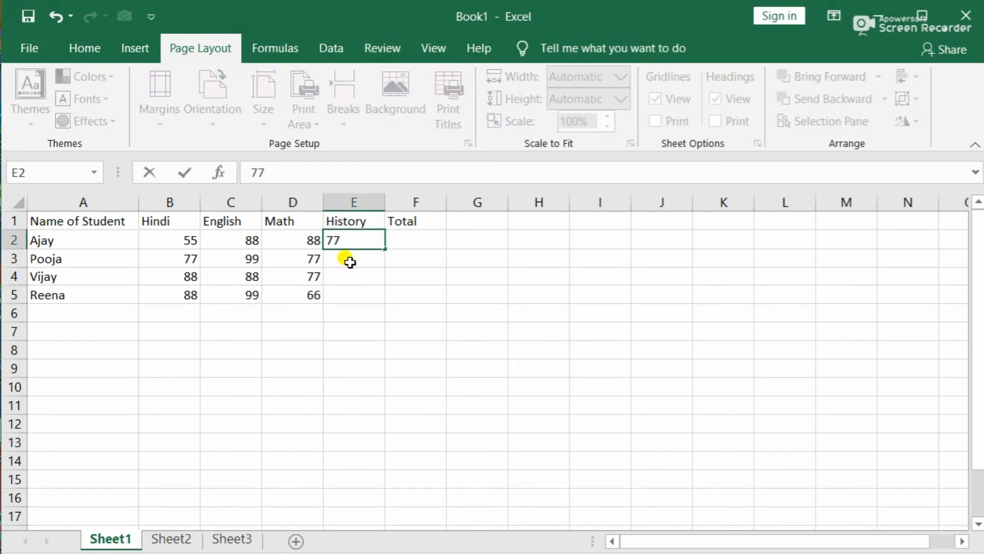
{"action": "left_click", "coordinate": [349, 262]}
{"action": "type", "text": "88"}
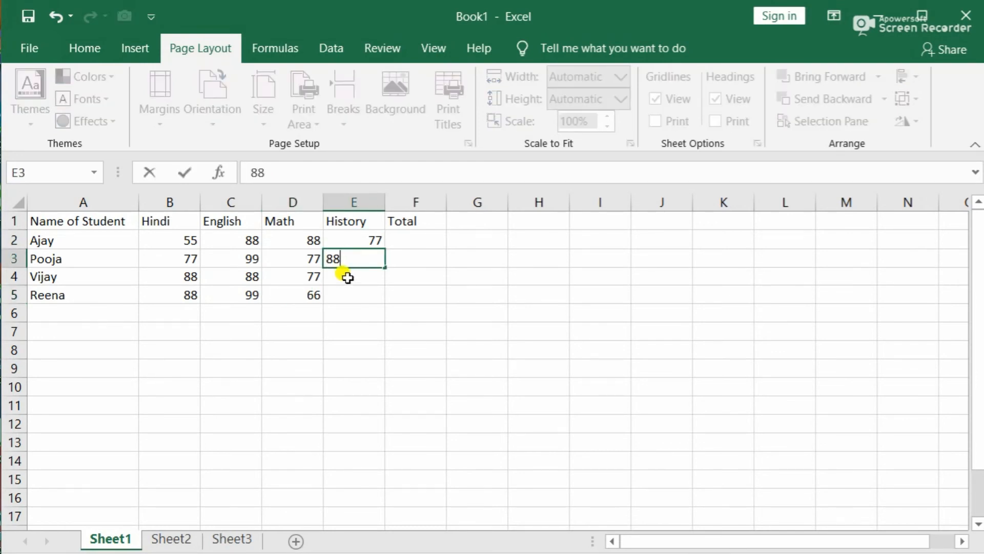
{"action": "left_click", "coordinate": [345, 271]}
{"action": "type", "text": "99"}
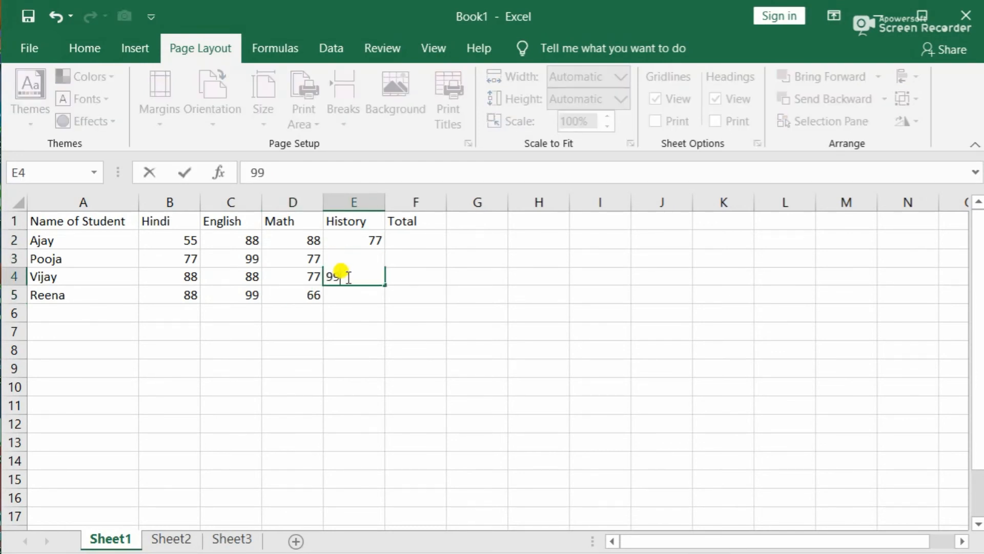
{"action": "left_click", "coordinate": [350, 296]}
{"action": "type", "text": "77"}
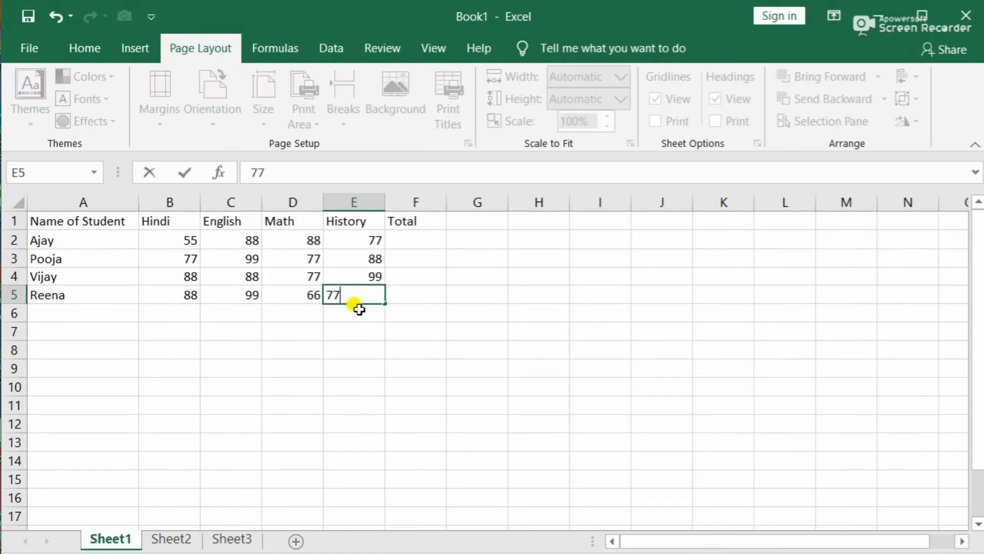
{"action": "key", "text": "Return"}
Step: Calculate the first student's total in cell F2 with the formula =b2+c2+d2+e2
{"action": "left_click", "coordinate": [400, 243]}
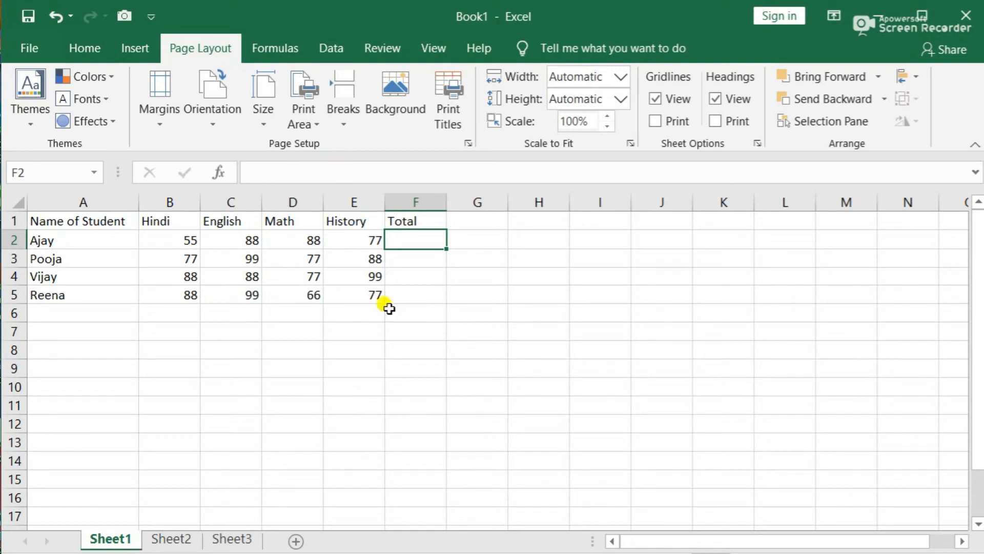
{"action": "left_click", "coordinate": [405, 328]}
{"action": "left_click", "coordinate": [413, 242]}
{"action": "type", "text": "="}
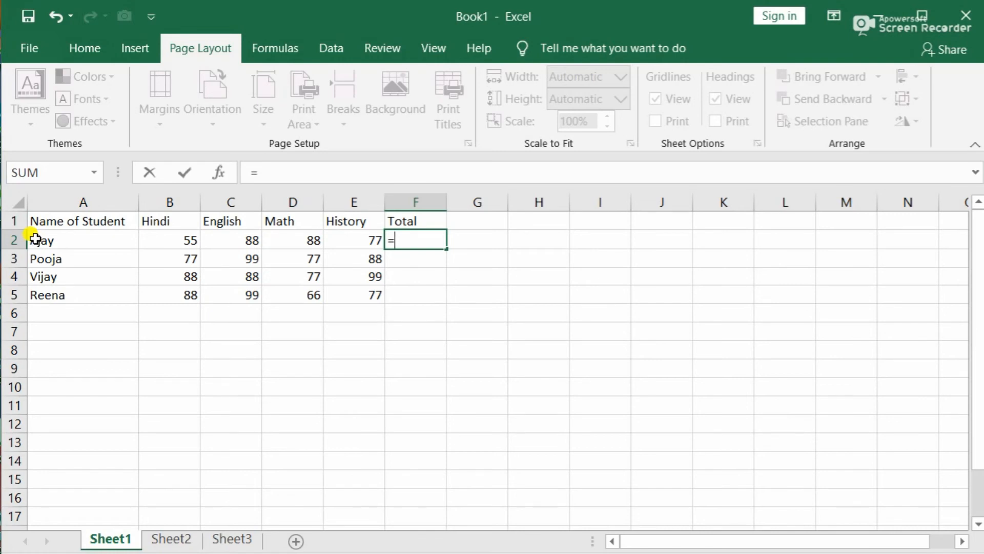
{"action": "type", "text": "b2"}
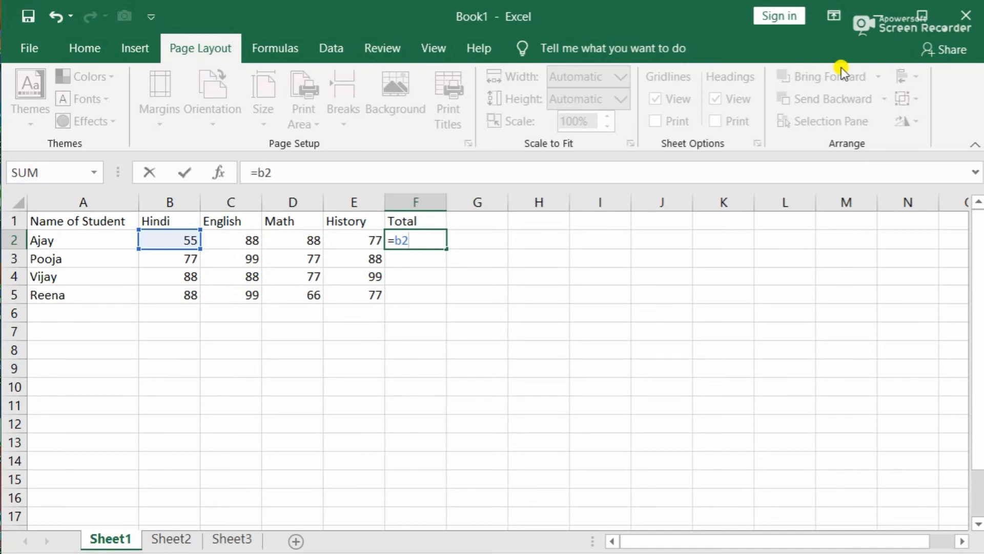
{"action": "type", "text": "+"}
{"action": "type", "text": "c"}
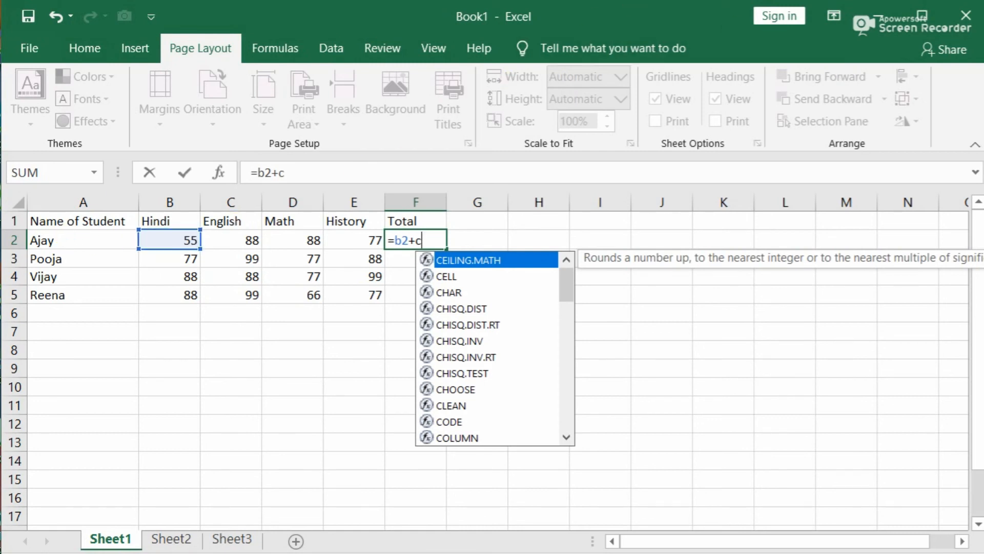
{"action": "type", "text": "2"}
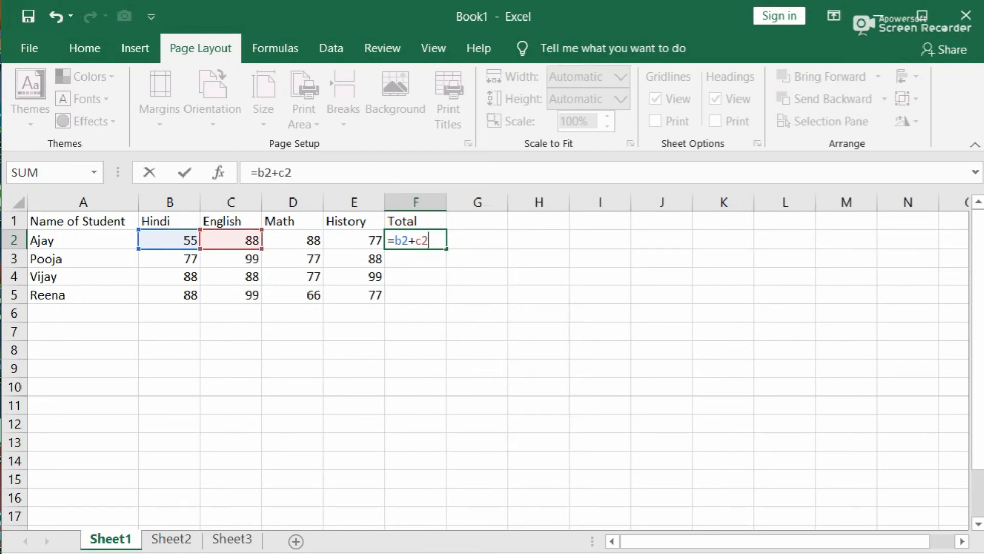
{"action": "type", "text": "+"}
{"action": "type", "text": "d"}
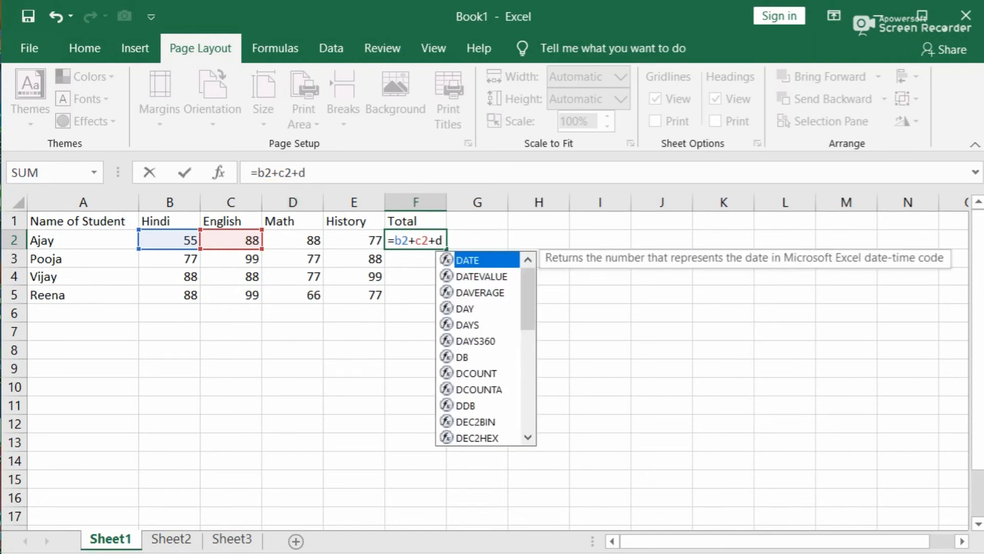
{"action": "type", "text": "2"}
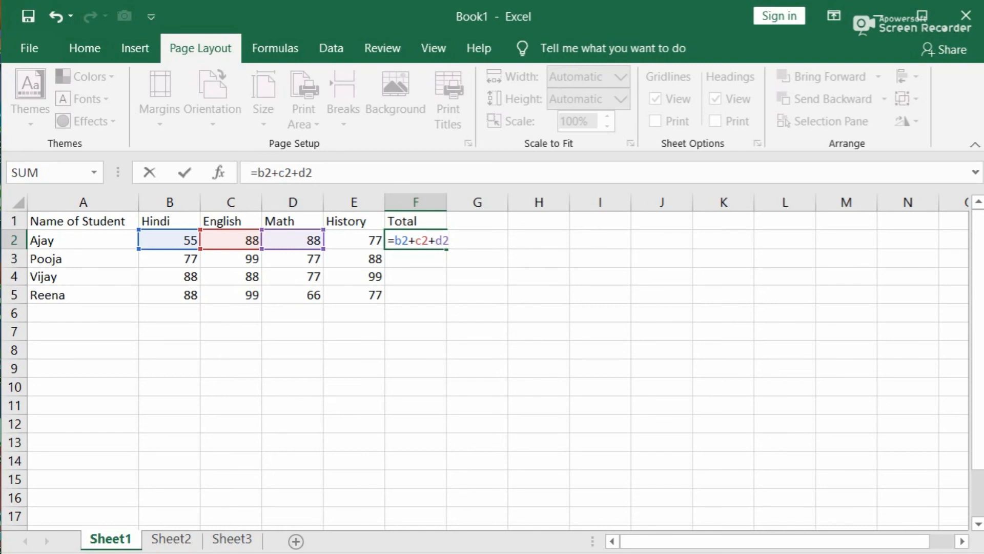
{"action": "type", "text": "+"}
{"action": "type", "text": "e2"}
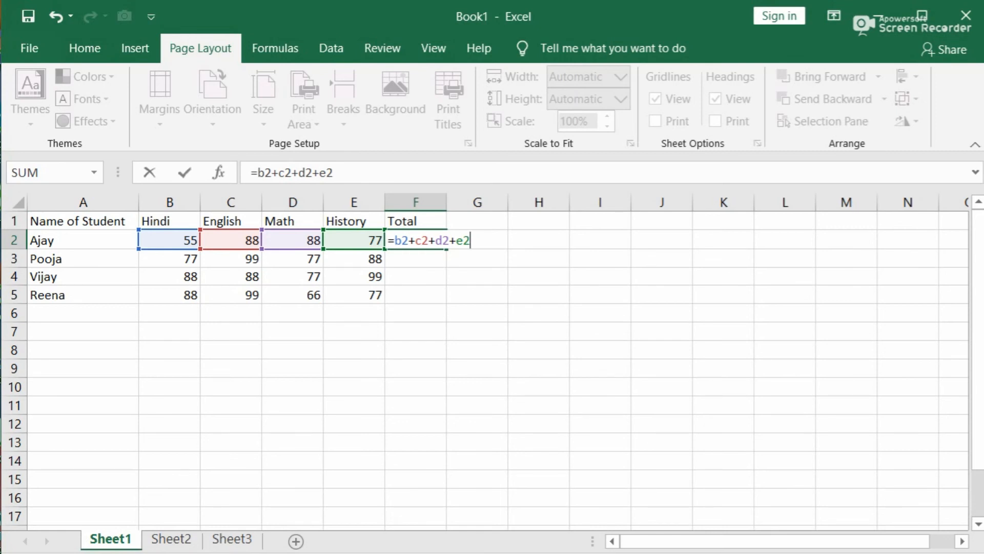
{"action": "key", "text": "Return"}
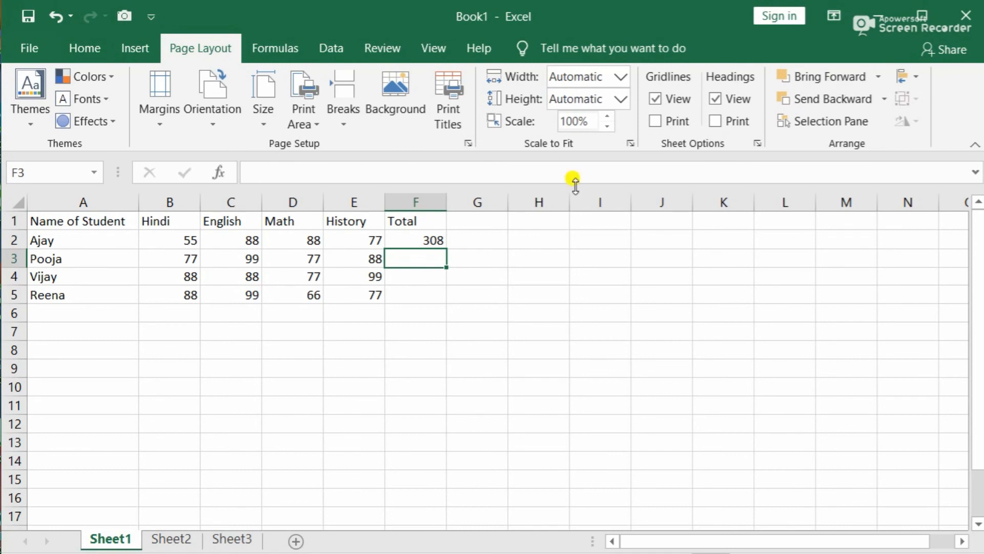
Step: Fill the addition formula from F2 down to F5 for the remaining students
{"action": "left_click", "coordinate": [418, 241]}
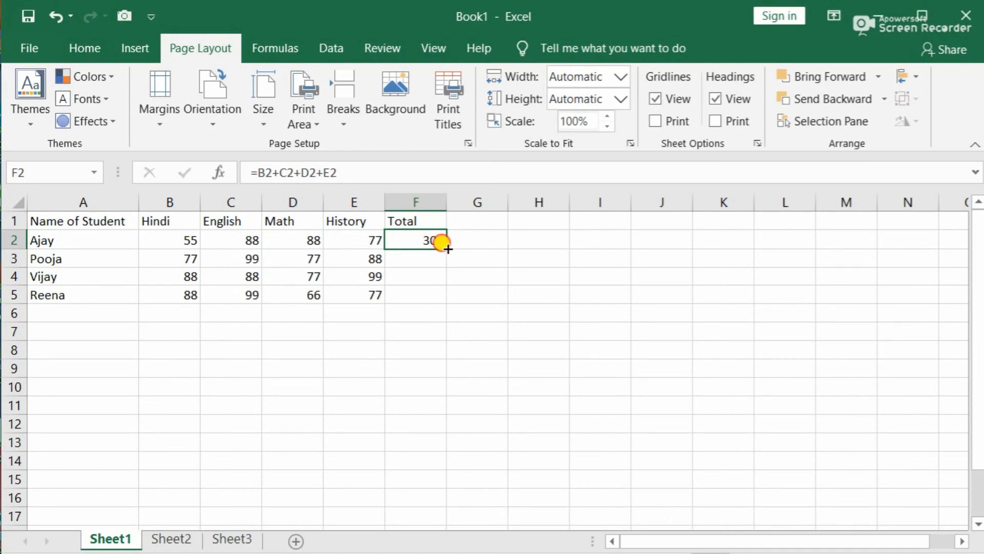
{"action": "left_click_drag", "start_coordinate": [447, 249], "coordinate": [434, 303]}
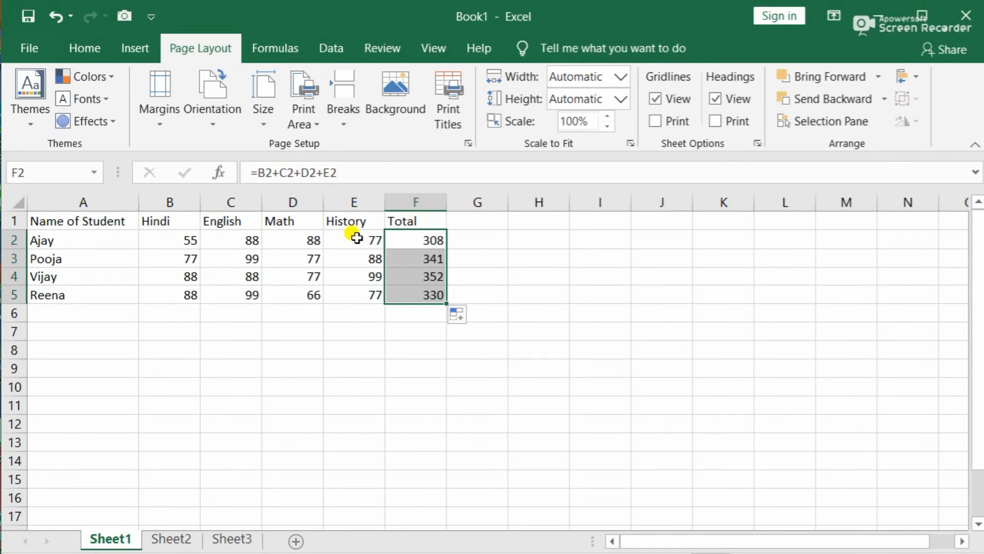
{"action": "left_click", "coordinate": [441, 354]}
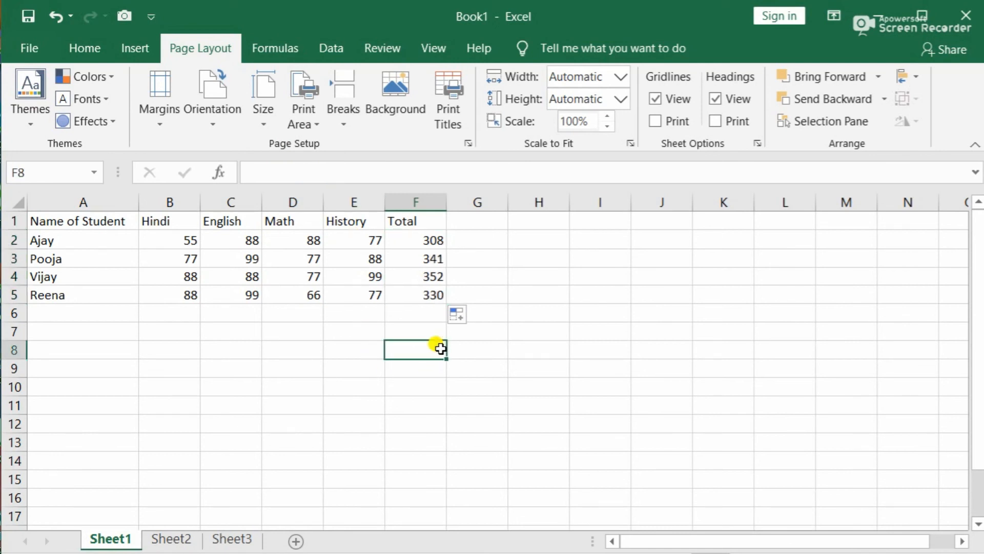
Step: Clear the totals in F2 to F5 and enter the formula =sum(b2:e2) in F2
{"action": "left_click_drag", "start_coordinate": [418, 238], "coordinate": [418, 294]}
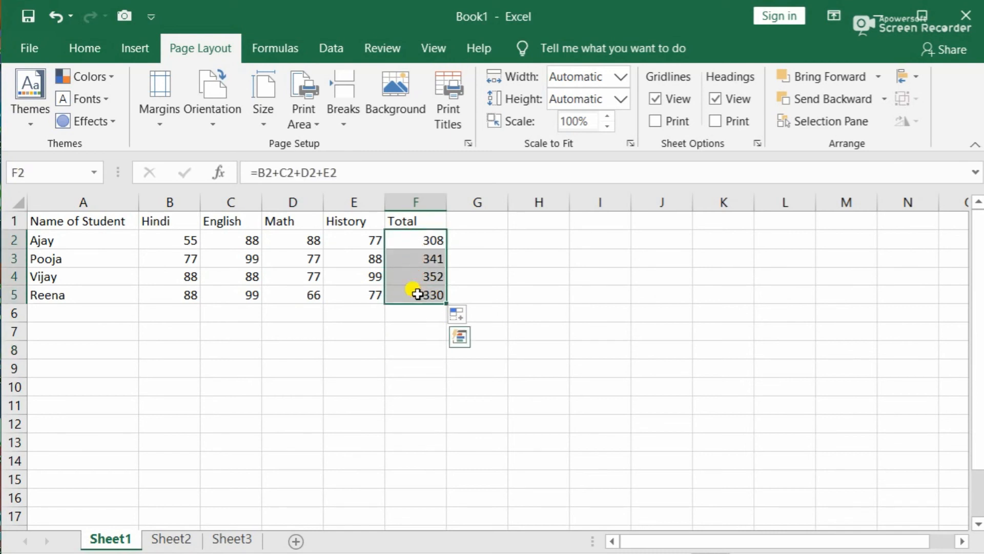
{"action": "key", "text": "Delete"}
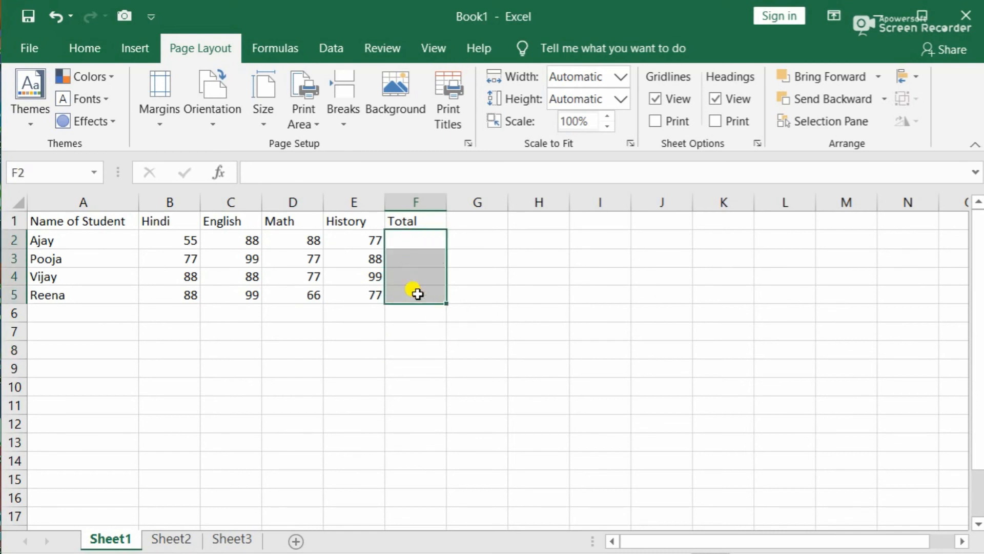
{"action": "left_click", "coordinate": [420, 242]}
{"action": "type", "text": "="}
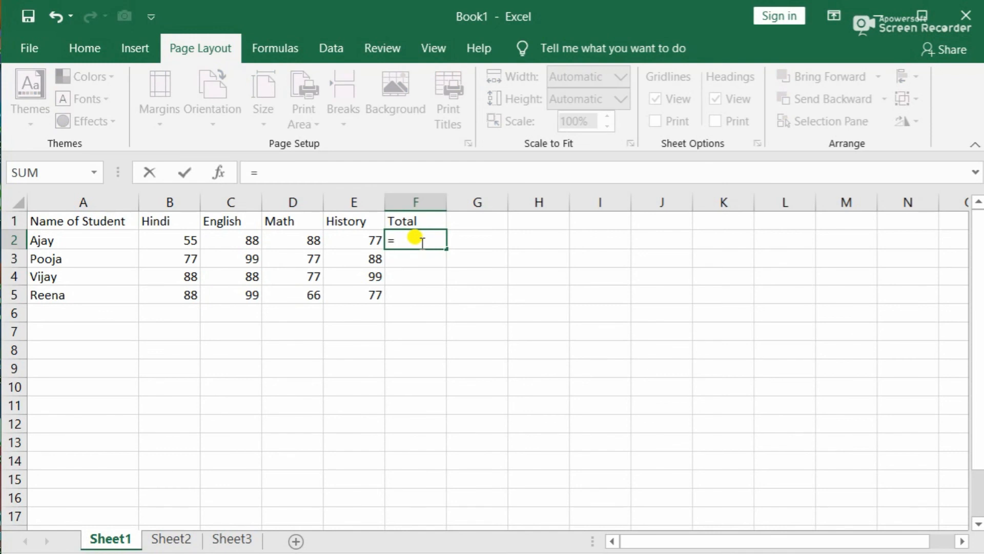
{"action": "type", "text": "sum"}
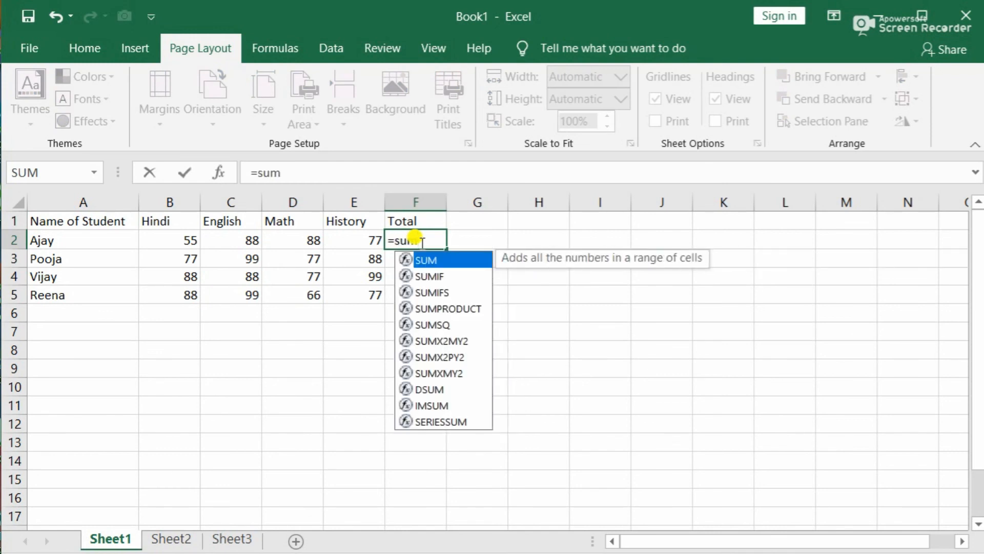
{"action": "type", "text": "("}
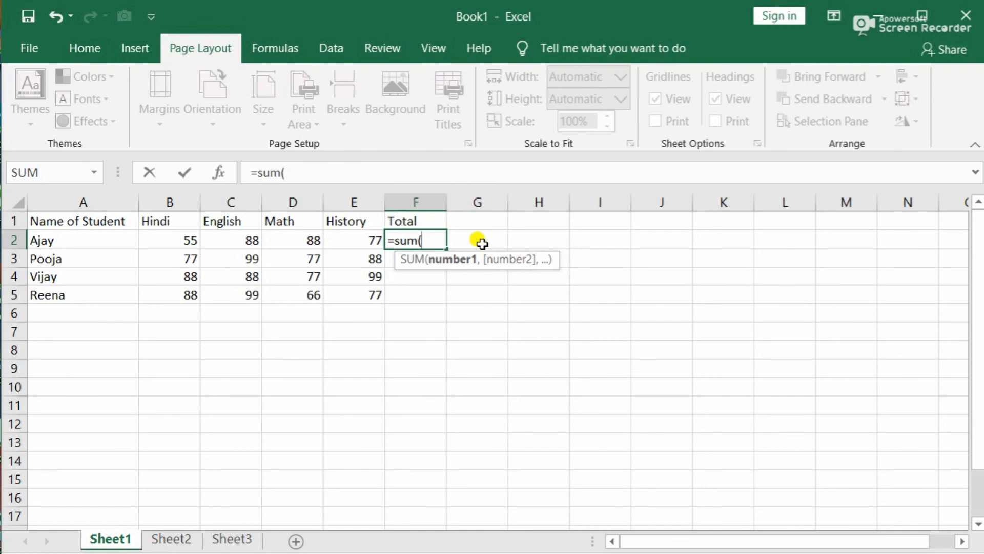
{"action": "type", "text": "b"}
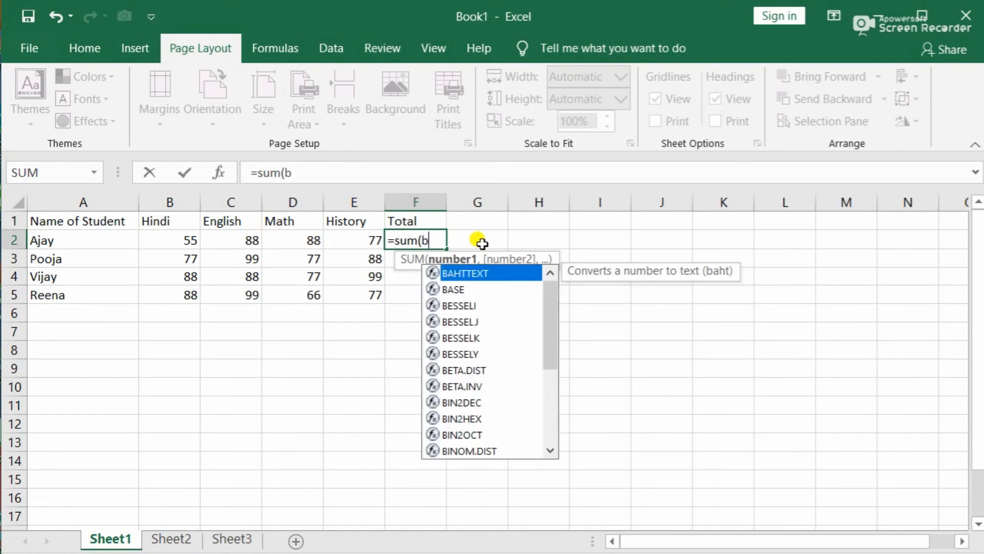
{"action": "type", "text": "2:"}
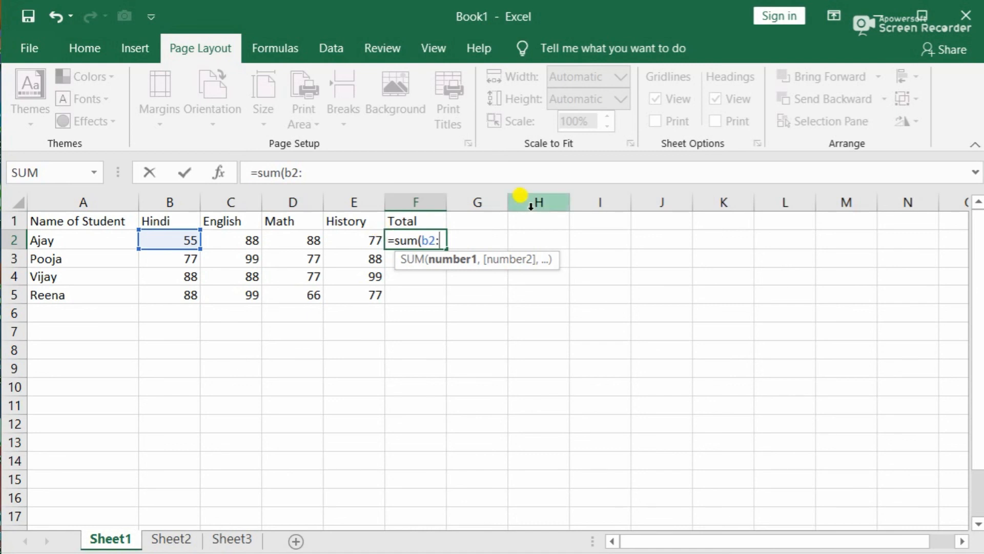
{"action": "type", "text": "e2"}
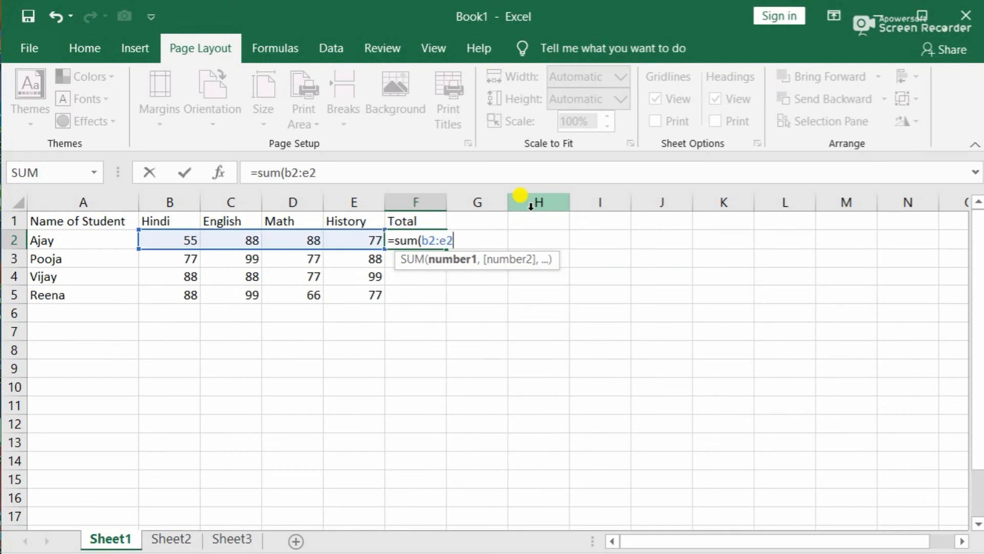
{"action": "type", "text": ")"}
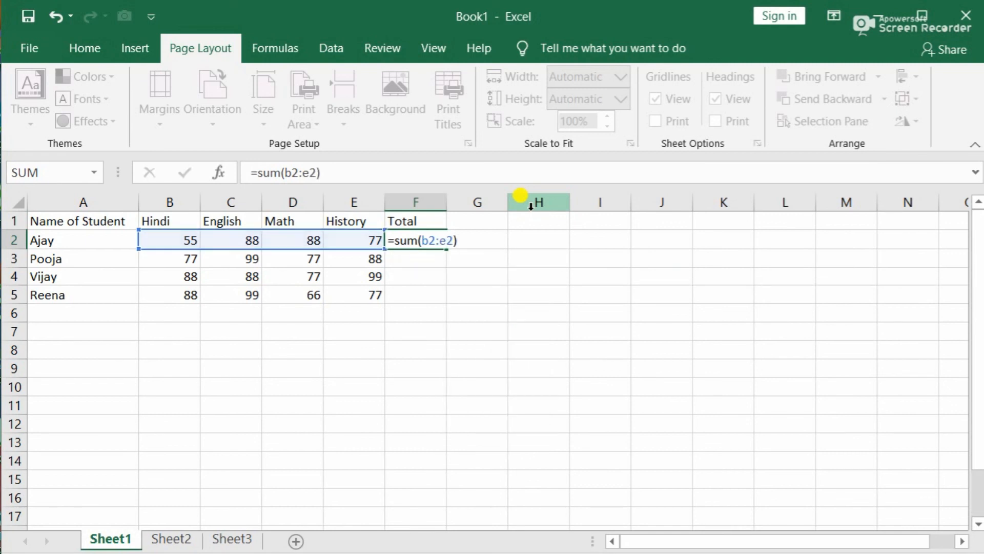
{"action": "key", "text": "Return"}
Step: Fill the SUM formula from F2 down to F5 and check the formula in F2
{"action": "left_click", "coordinate": [413, 239]}
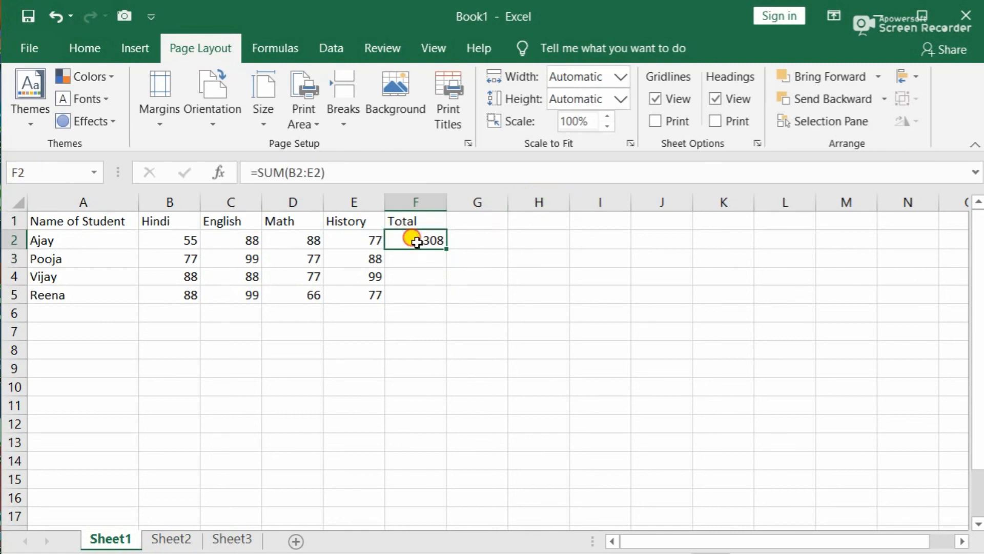
{"action": "left_click_drag", "start_coordinate": [447, 251], "coordinate": [439, 295]}
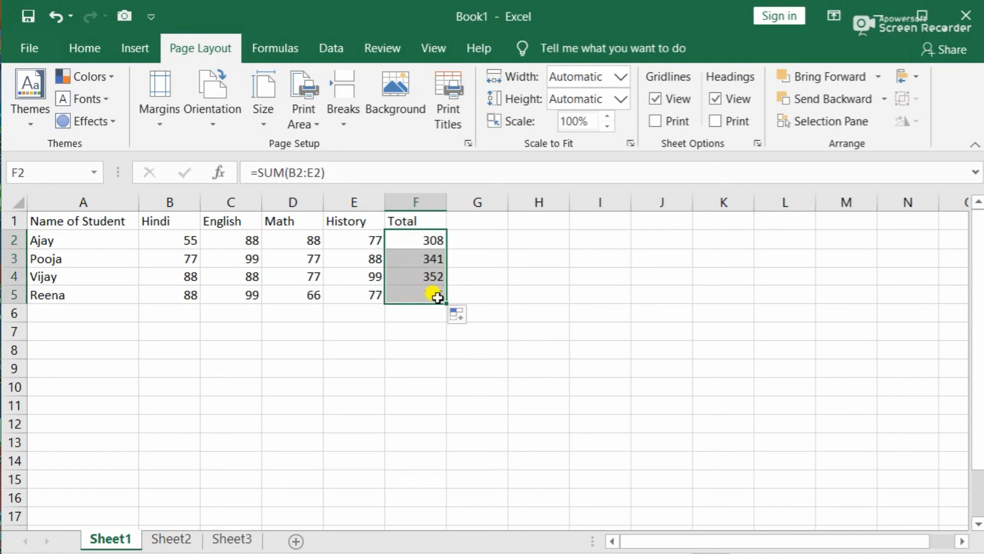
{"action": "left_click", "coordinate": [468, 239]}
{"action": "left_click", "coordinate": [433, 238]}
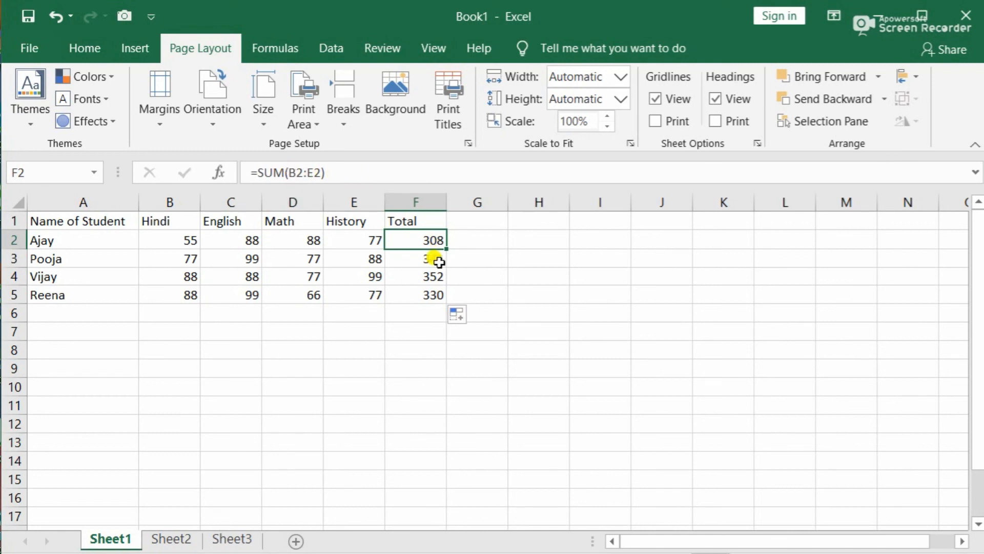
{"action": "left_click", "coordinate": [463, 242]}
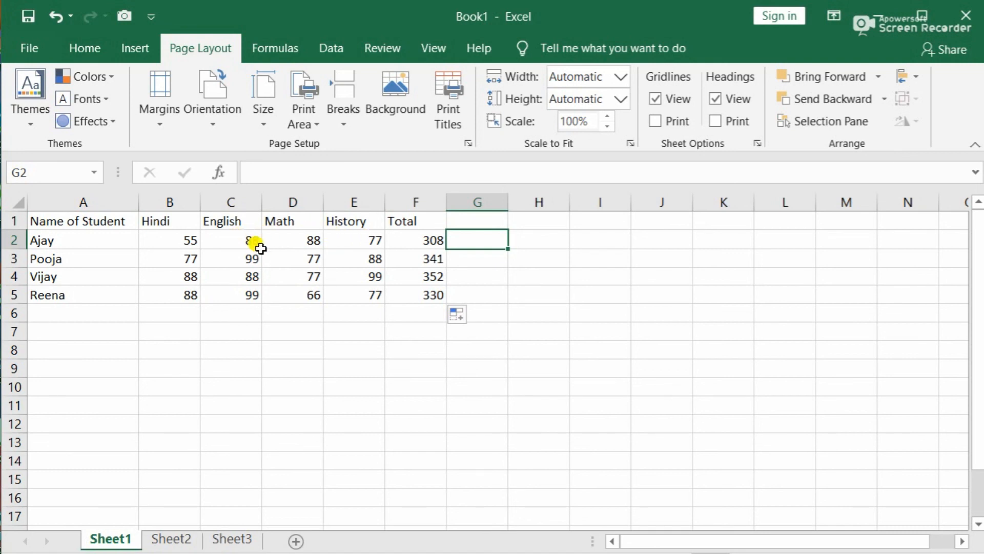
{"action": "left_click", "coordinate": [395, 241]}
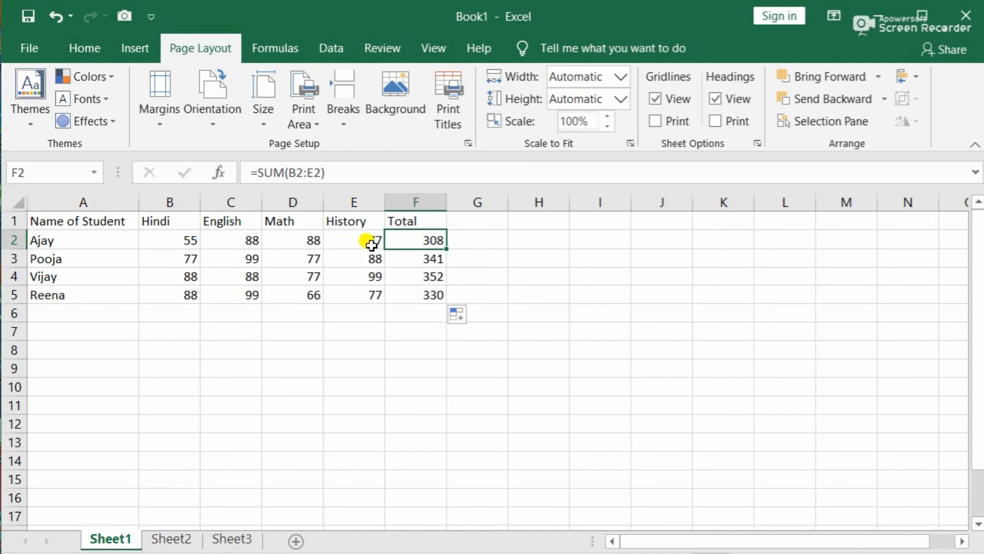
Step: Add only the first student's English and History marks in cell G2 with the formula =c2+e2, and compare it with the F2 formula
{"action": "left_click", "coordinate": [464, 240]}
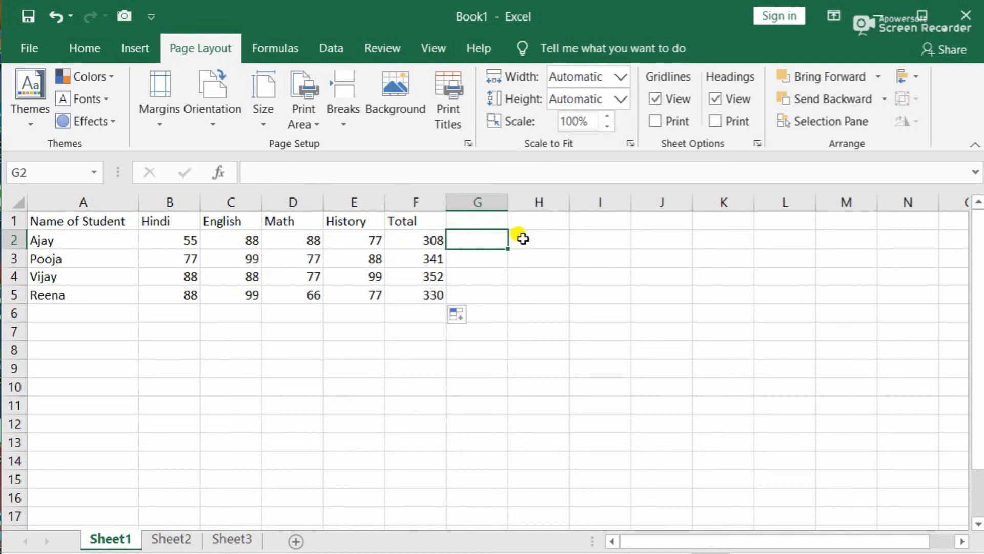
{"action": "type", "text": "="}
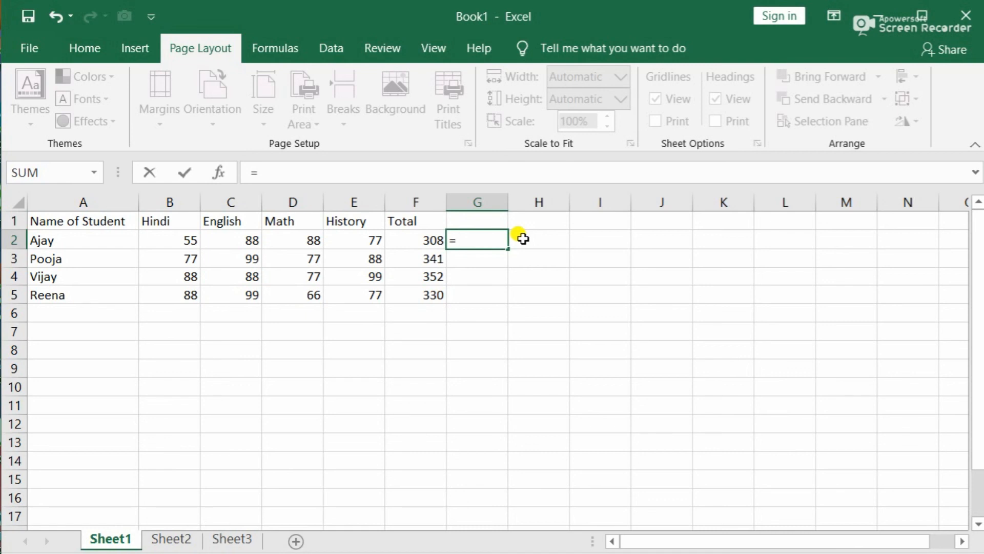
{"action": "type", "text": "c"}
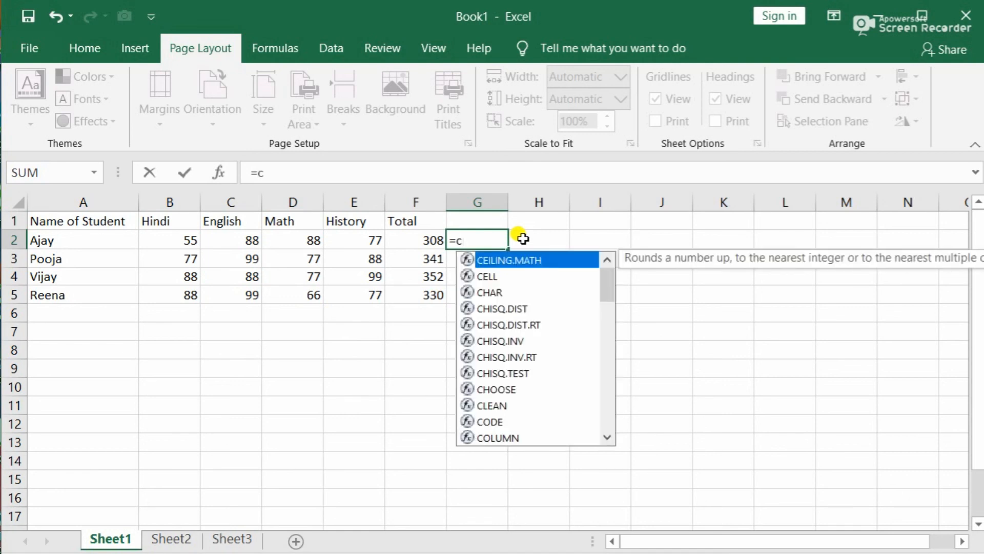
{"action": "type", "text": "2"}
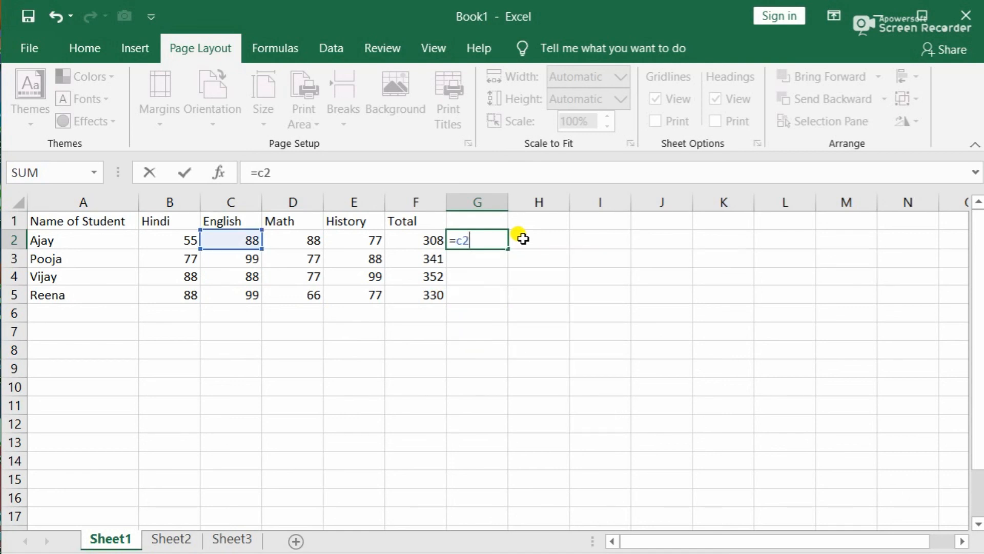
{"action": "type", "text": "+e"}
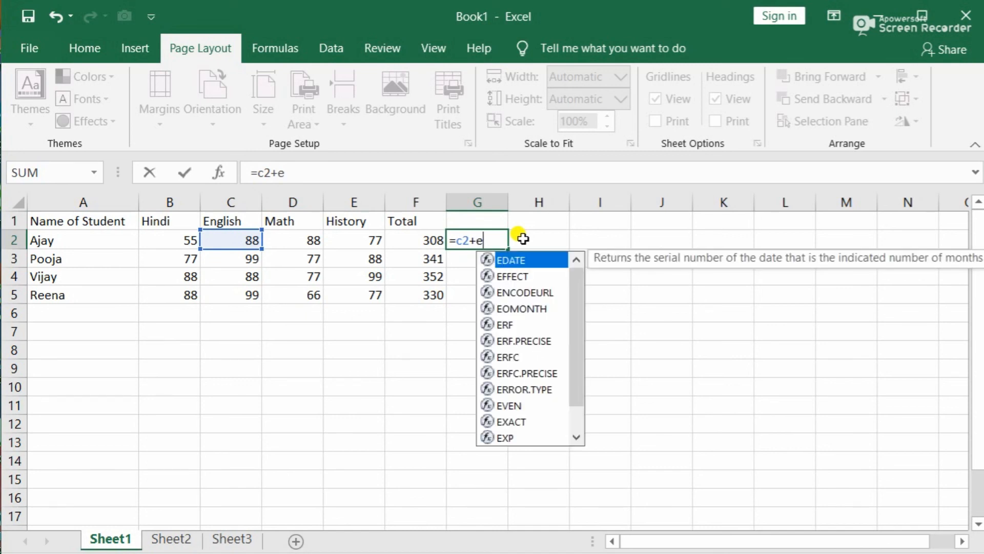
{"action": "type", "text": "2"}
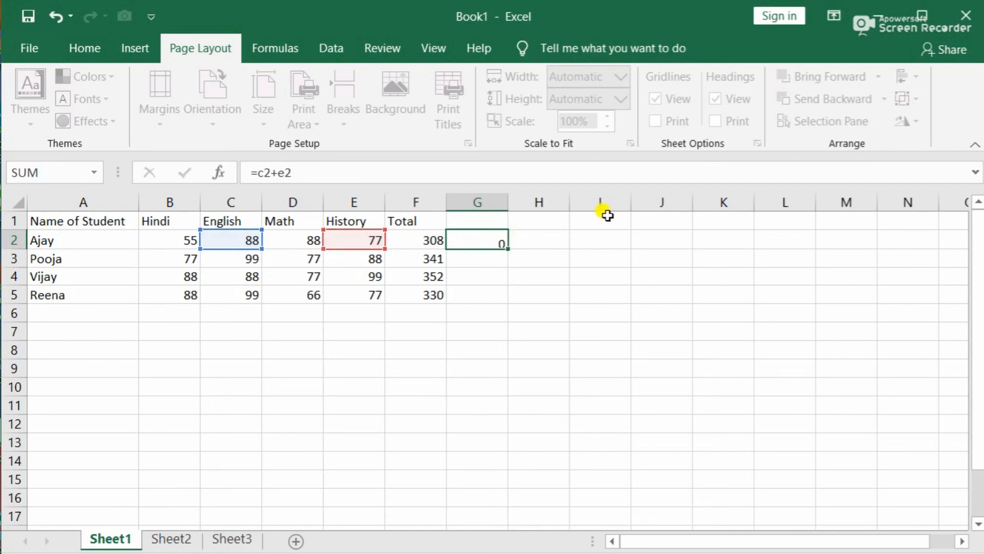
{"action": "key", "text": "Return"}
{"action": "left_click", "coordinate": [438, 238]}
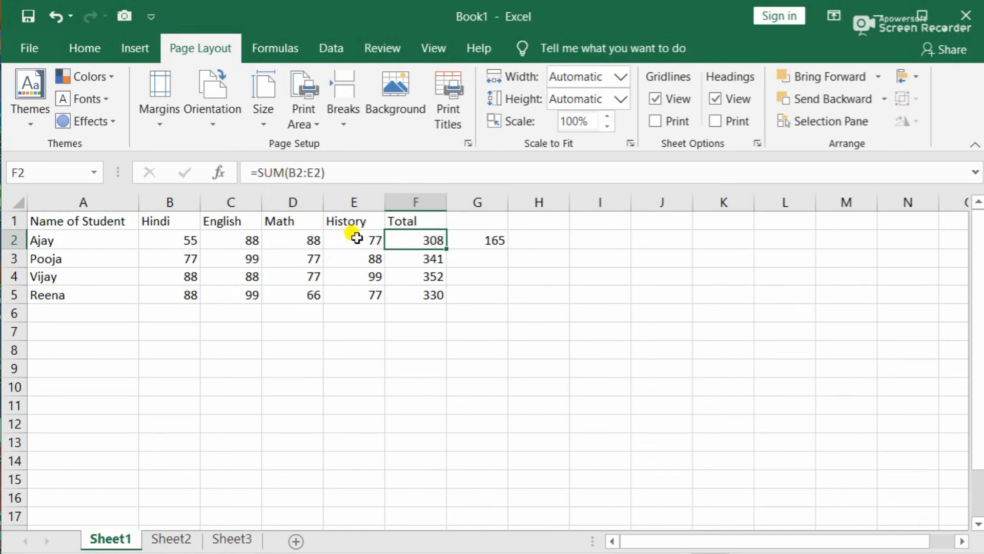
{"action": "left_click", "coordinate": [484, 241]}
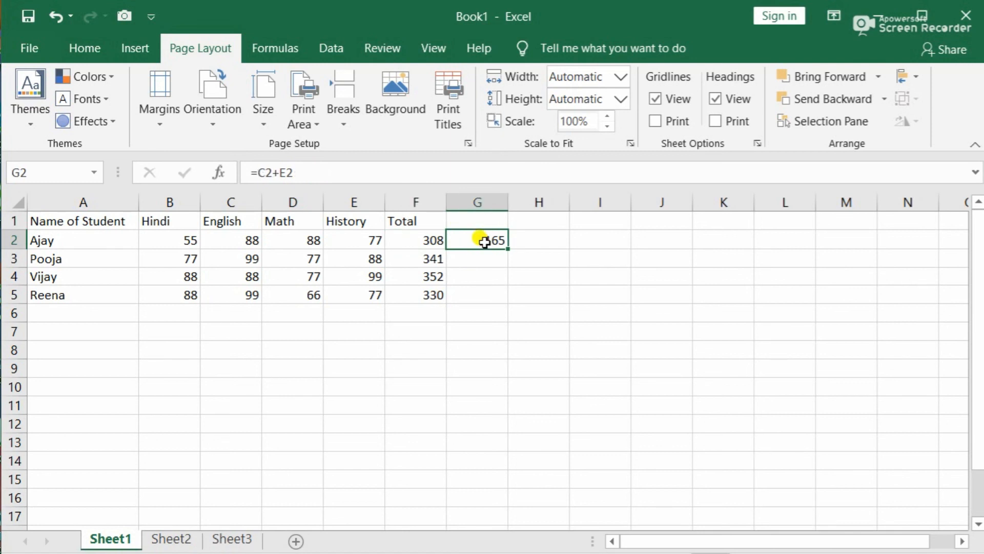